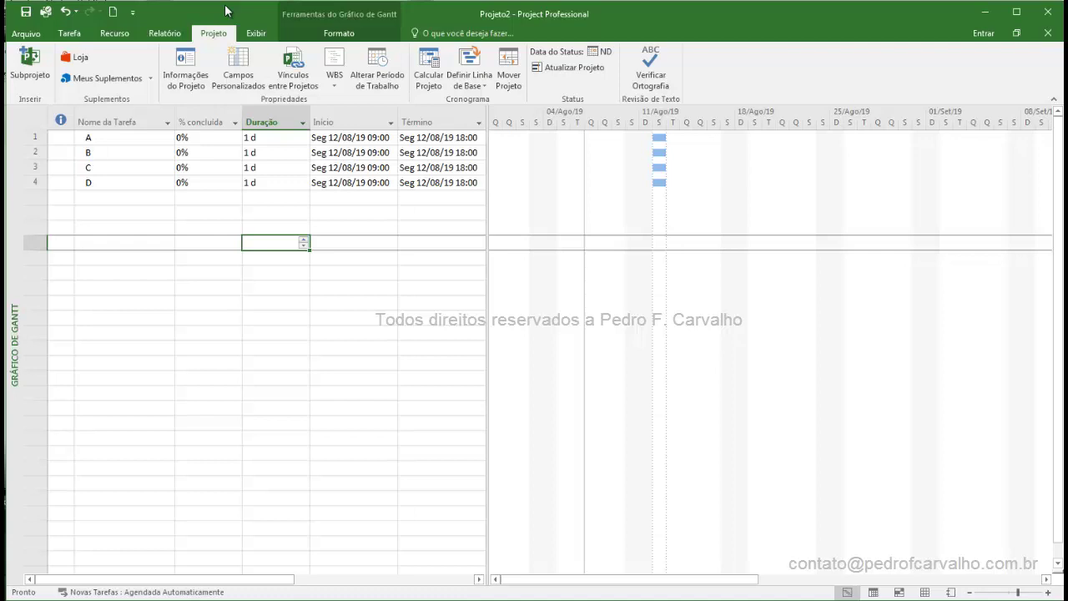
- Examine the text style options for the Duração column and the list of items they can be applied to
click(258, 273)
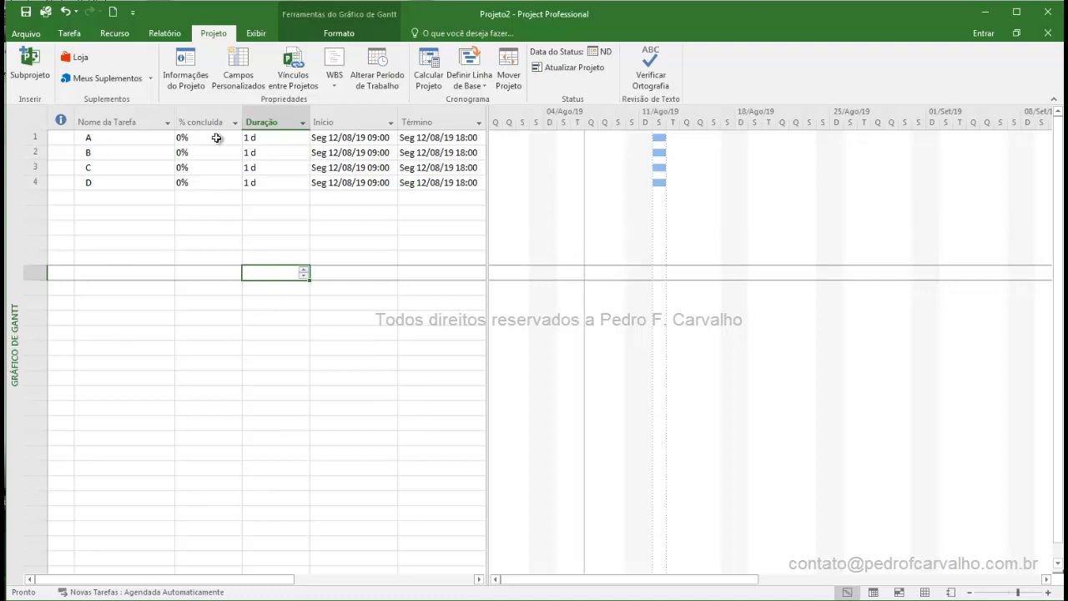
click(272, 123)
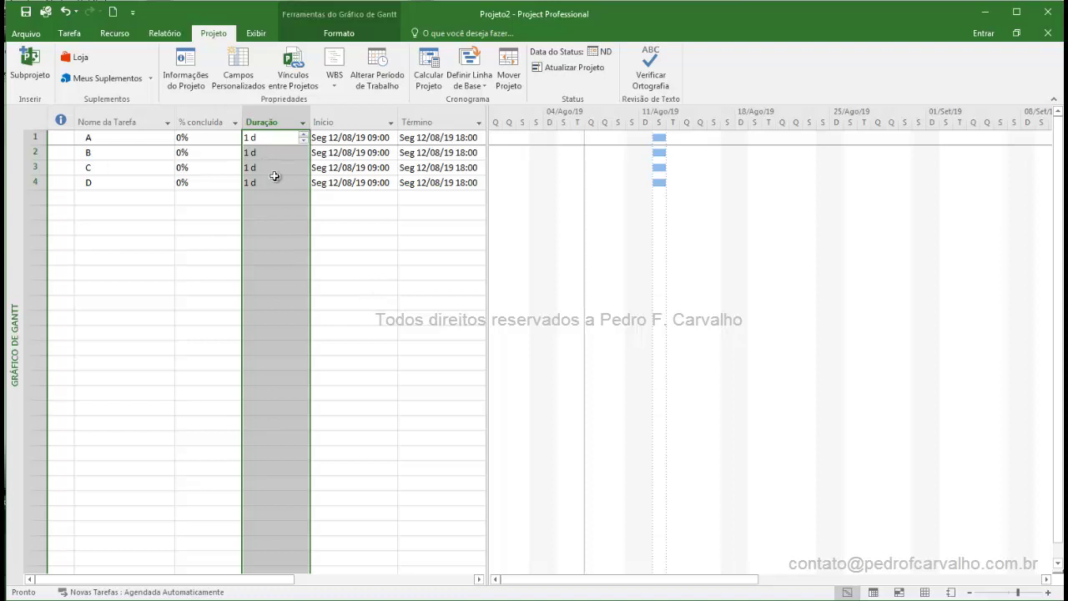
mouse_move(271, 128)
mouse_down()
mouse_move(292, 177)
mouse_move(309, 287)
mouse_move(308, 458)
mouse_up()
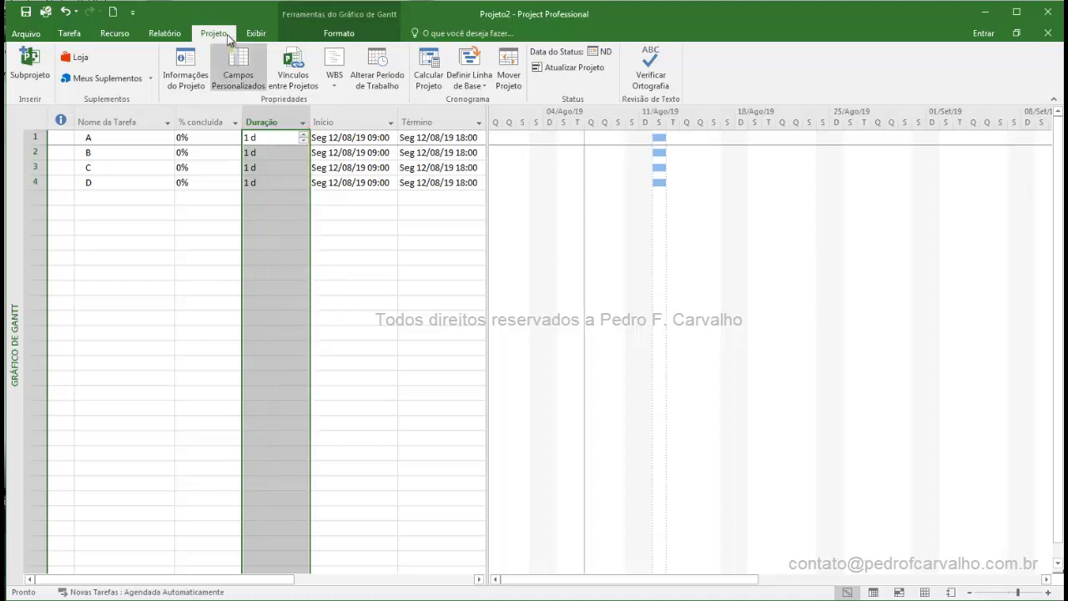
right_click(292, 124)
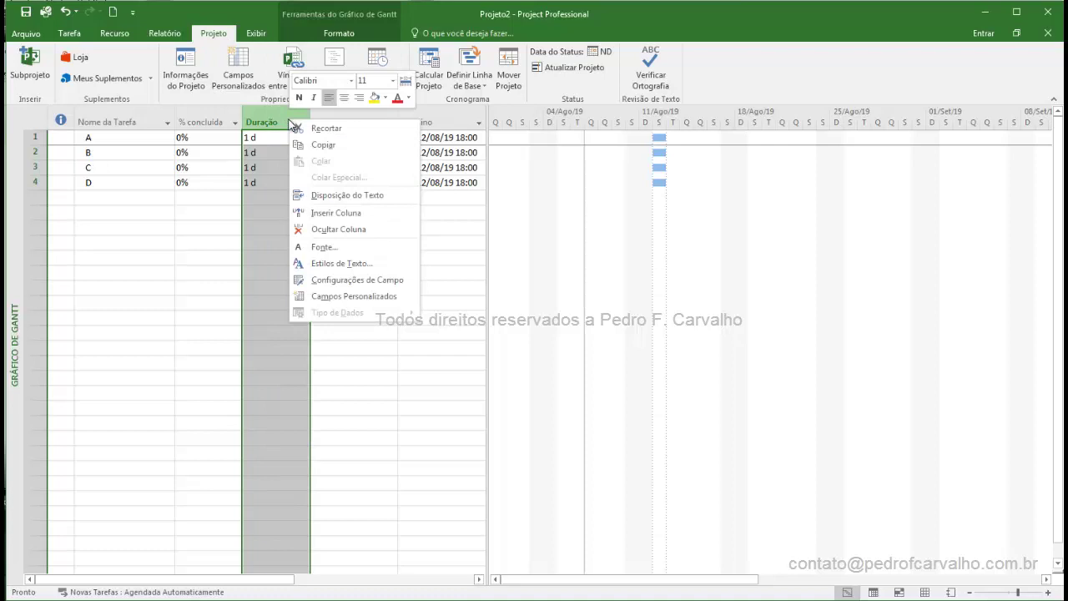
click(334, 264)
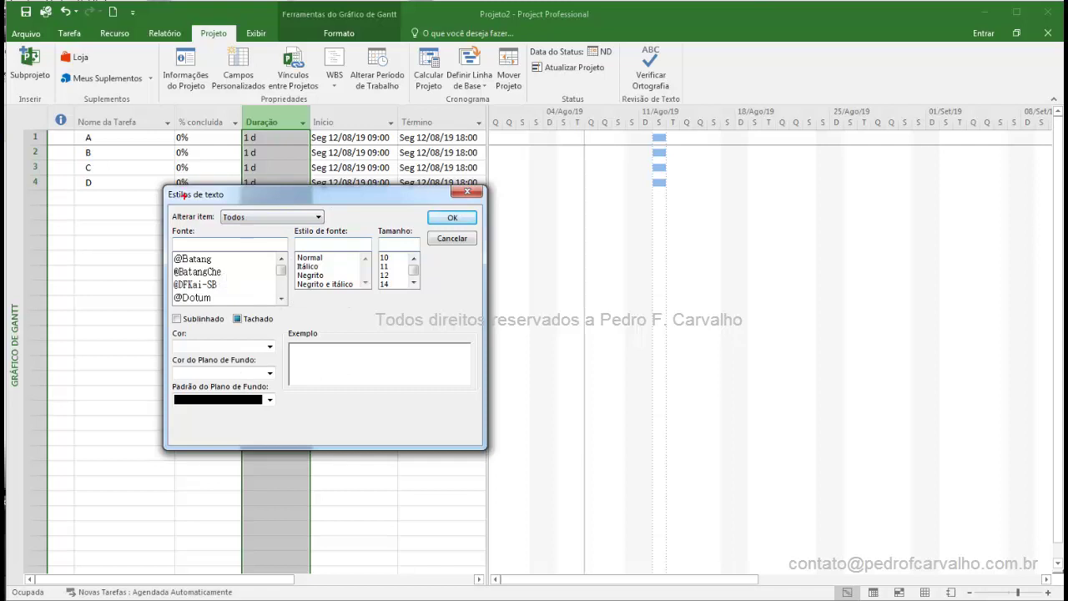
mouse_move(157, 184)
mouse_down()
mouse_move(277, 307)
mouse_move(402, 404)
mouse_move(491, 450)
mouse_up()
drag(230, 404, 273, 380)
mouse_move(244, 375)
mouse_down()
mouse_move(305, 343)
mouse_move(288, 322)
mouse_up()
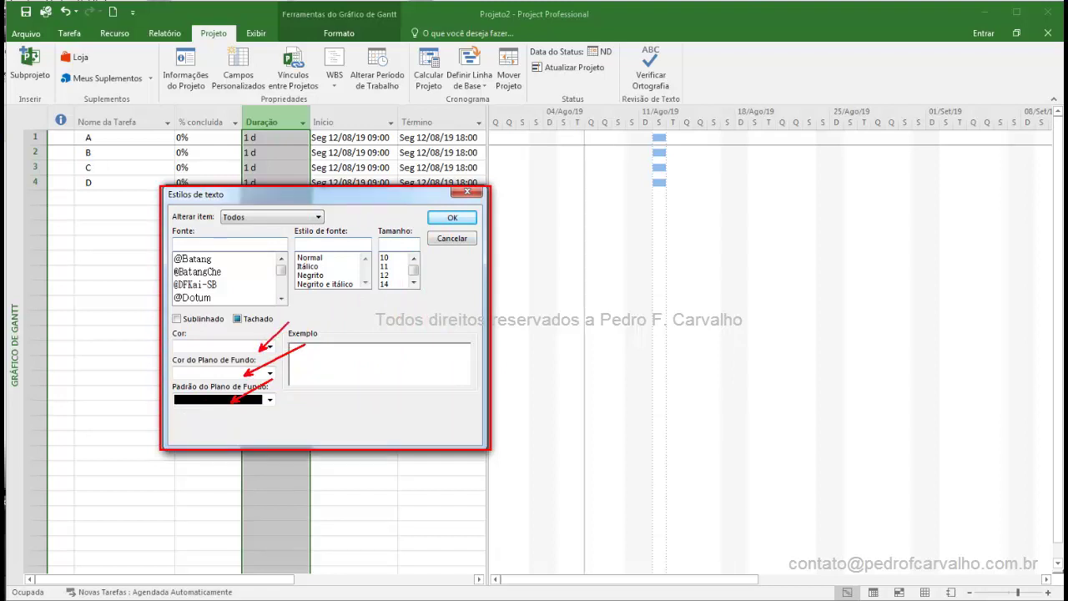
mouse_move(222, 276)
mouse_down()
mouse_move(266, 253)
mouse_move(409, 254)
mouse_up()
key(Escape)
click(252, 218)
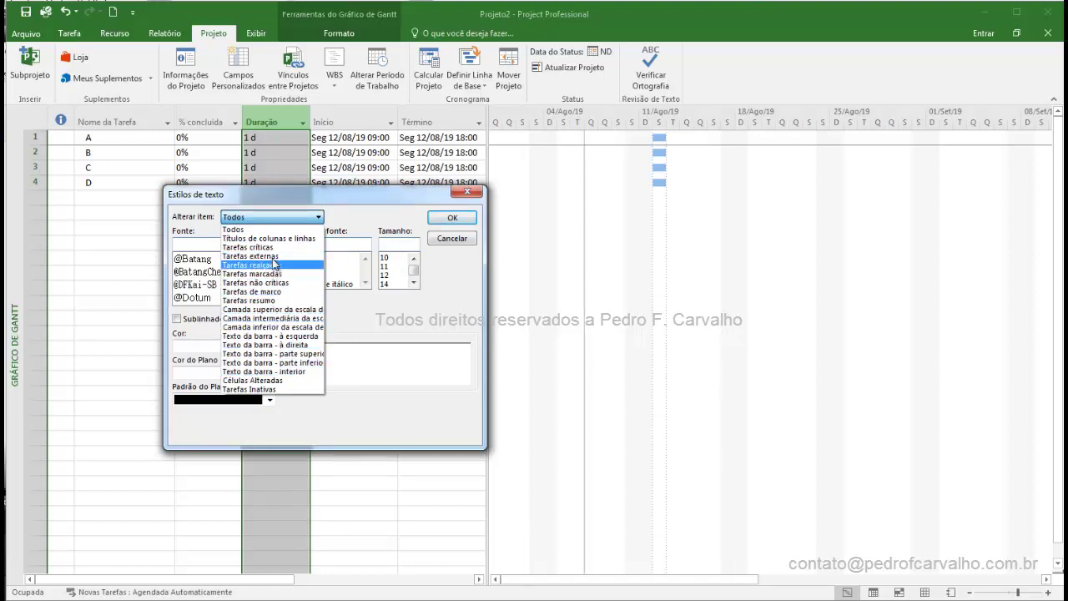
click(447, 273)
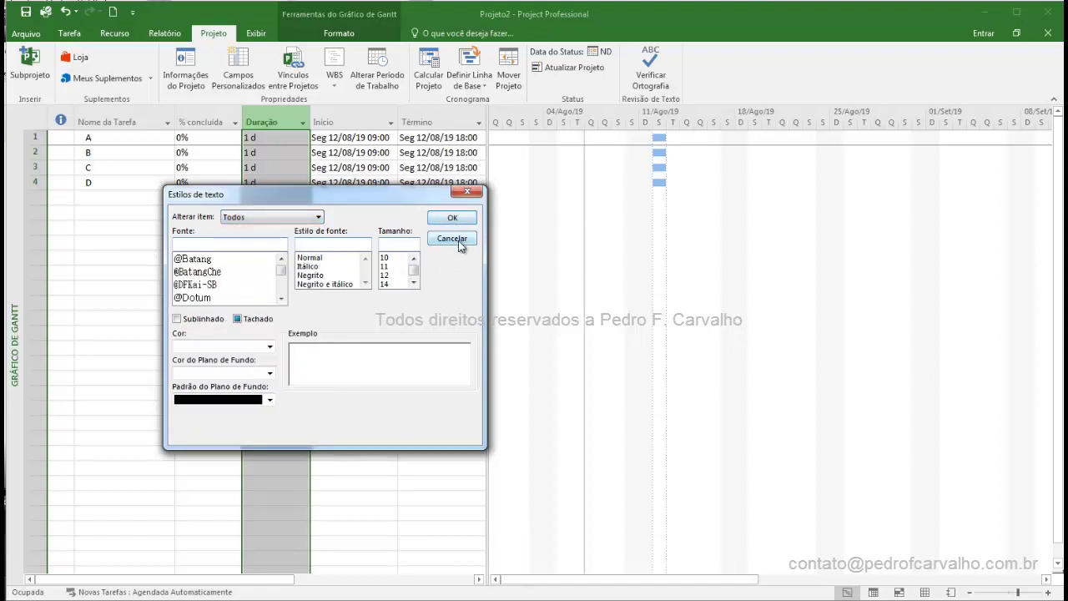
click(458, 243)
- Set the title of the Duração column to "Dur" in its field settings
right_click(280, 117)
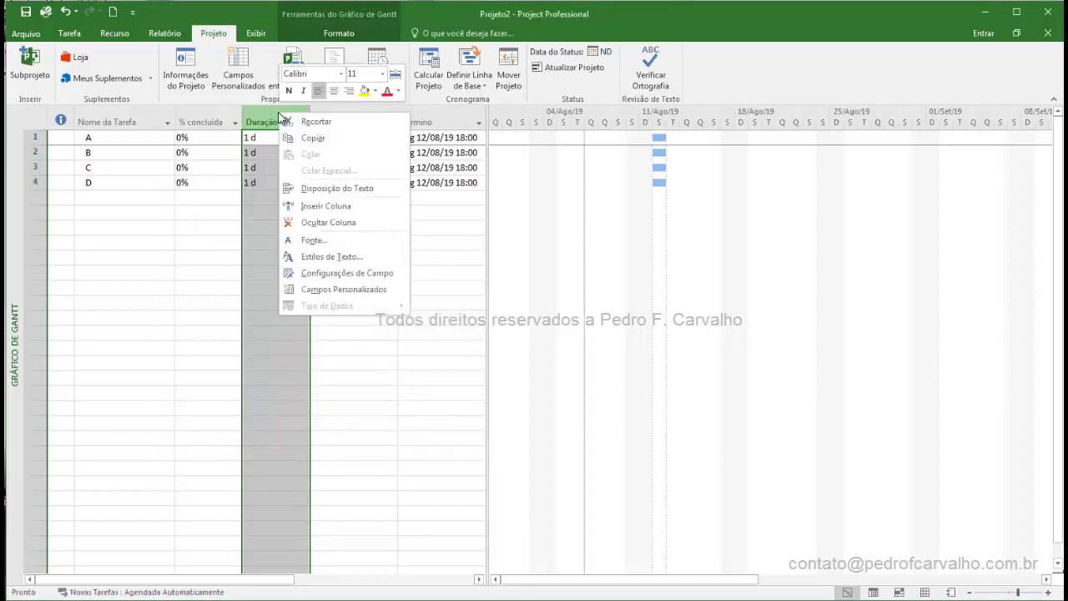
click(347, 274)
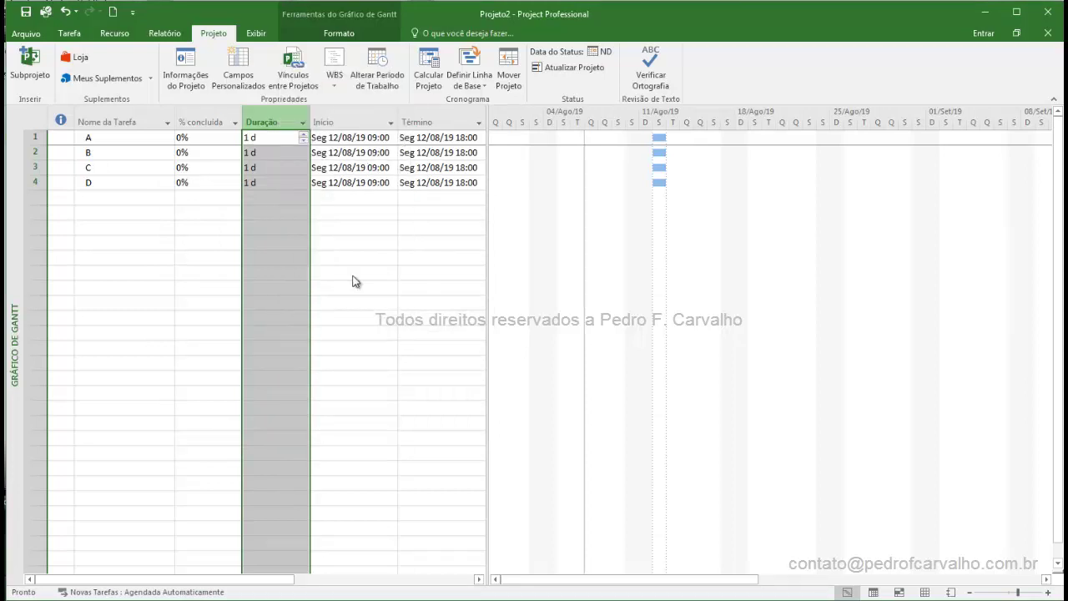
click(623, 329)
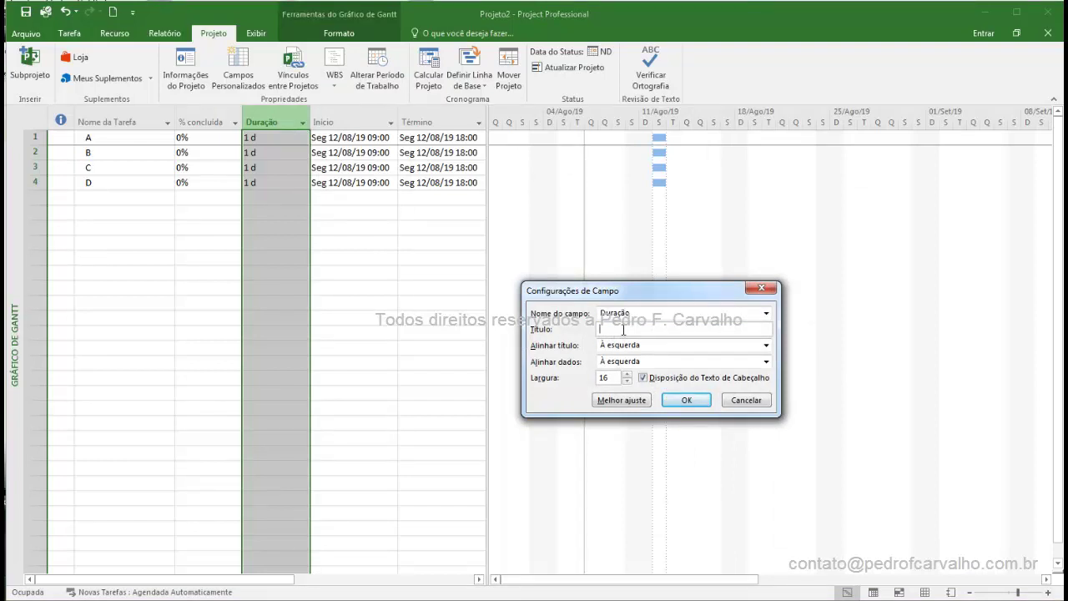
text(Dur)
drag(632, 292, 477, 196)
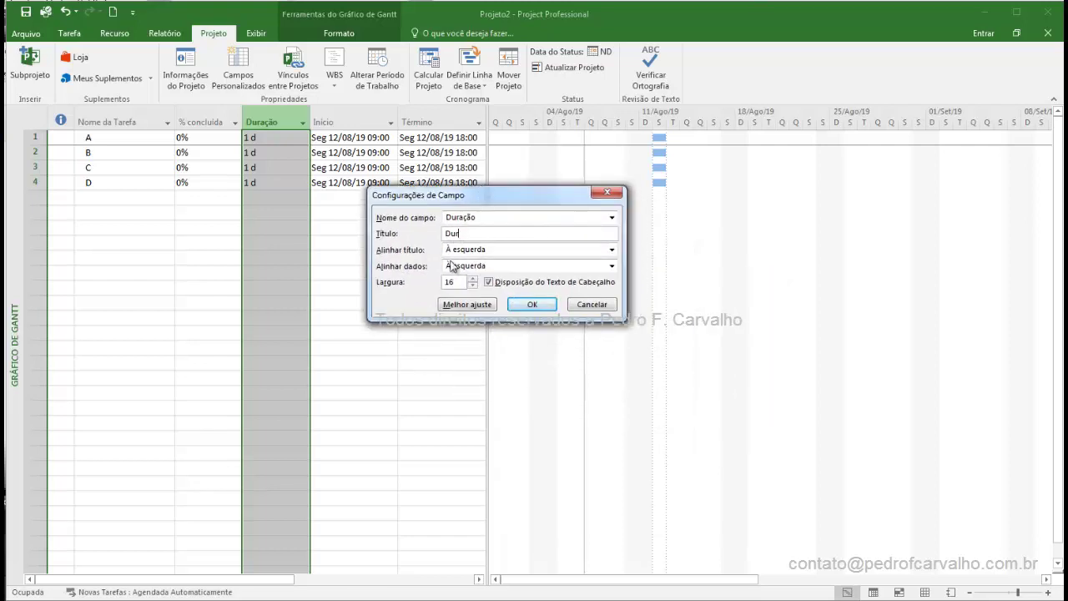
drag(471, 234, 426, 233)
key(BackSpace)
click(534, 304)
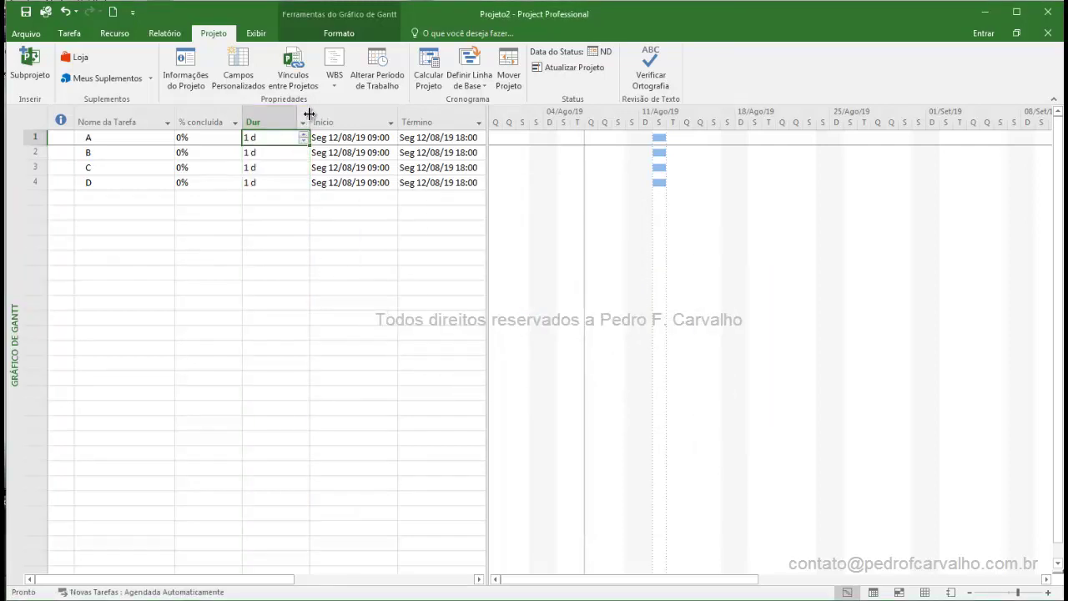
- Narrow the Dur column to roughly the width of its duration values
drag(309, 114, 269, 119)
click(308, 245)
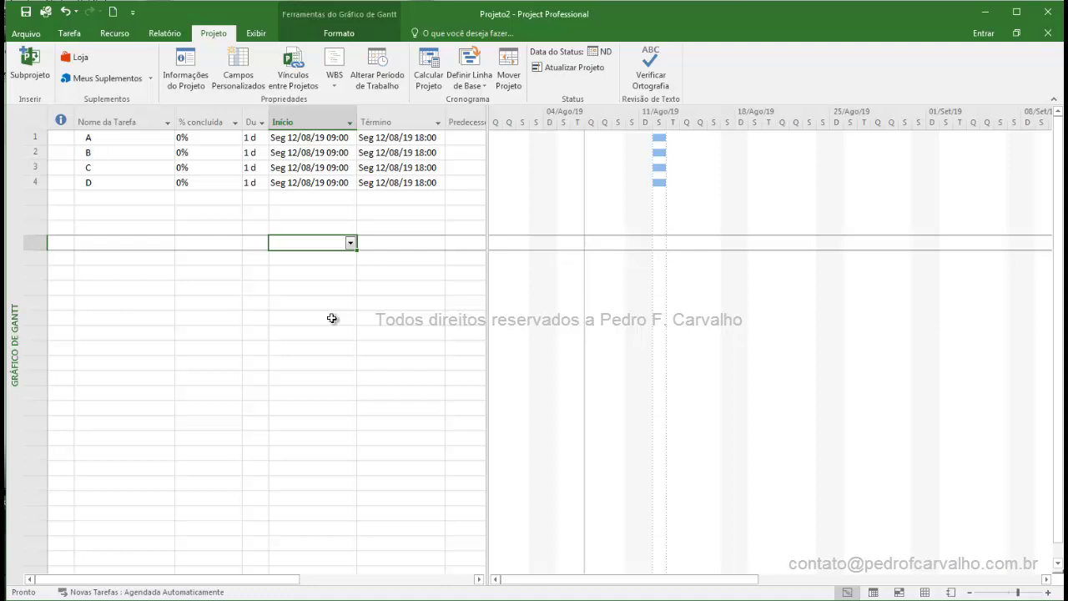
key(Down)
key(Down)
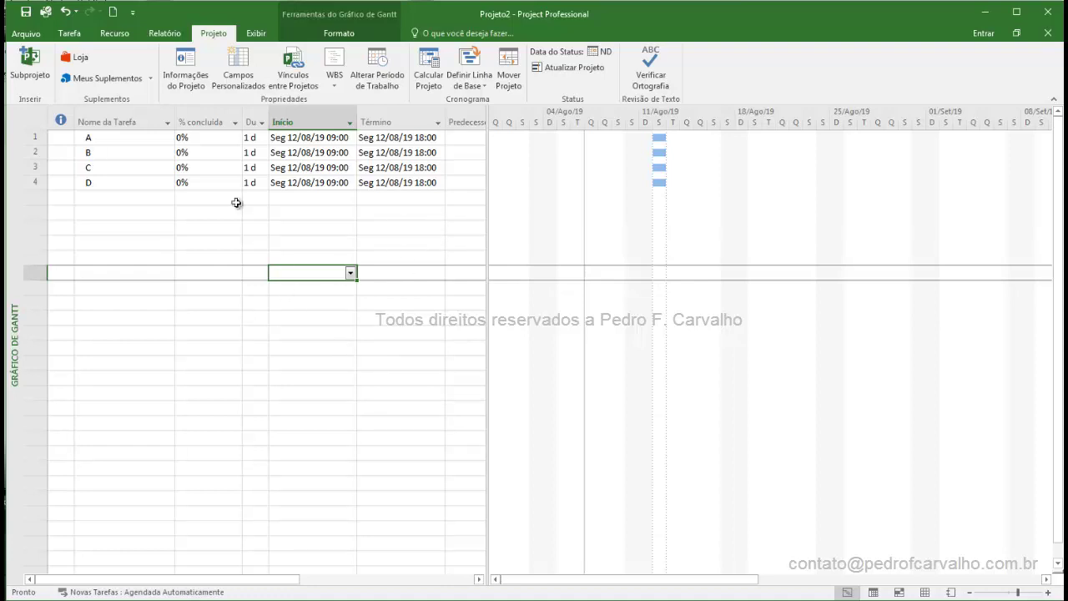
- Set the title of the % concluída column to "%%%" and narrow the column to fit its values
click(215, 119)
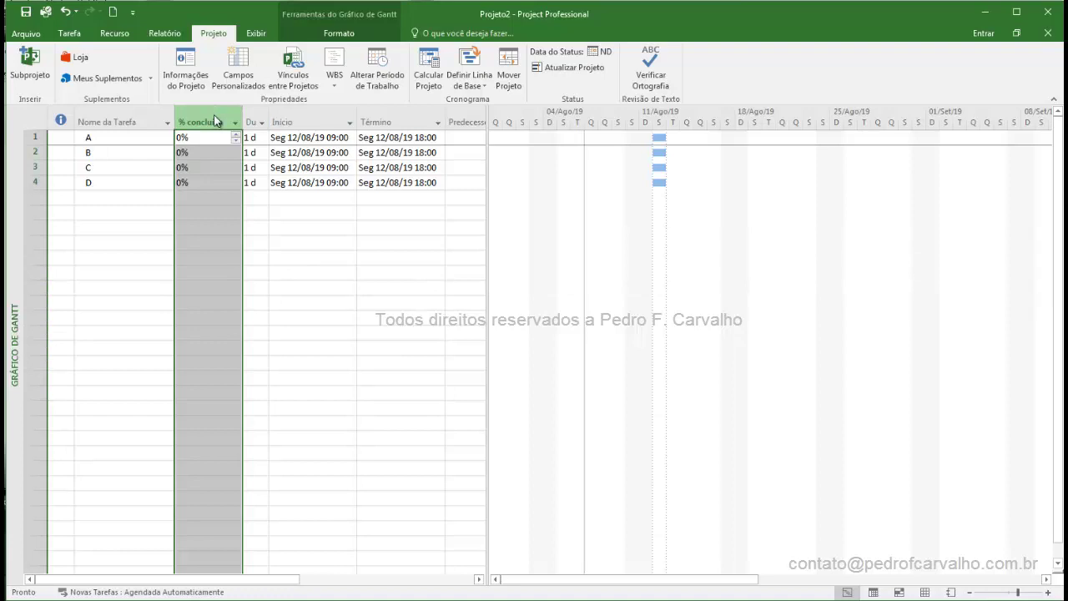
right_click(214, 121)
click(305, 276)
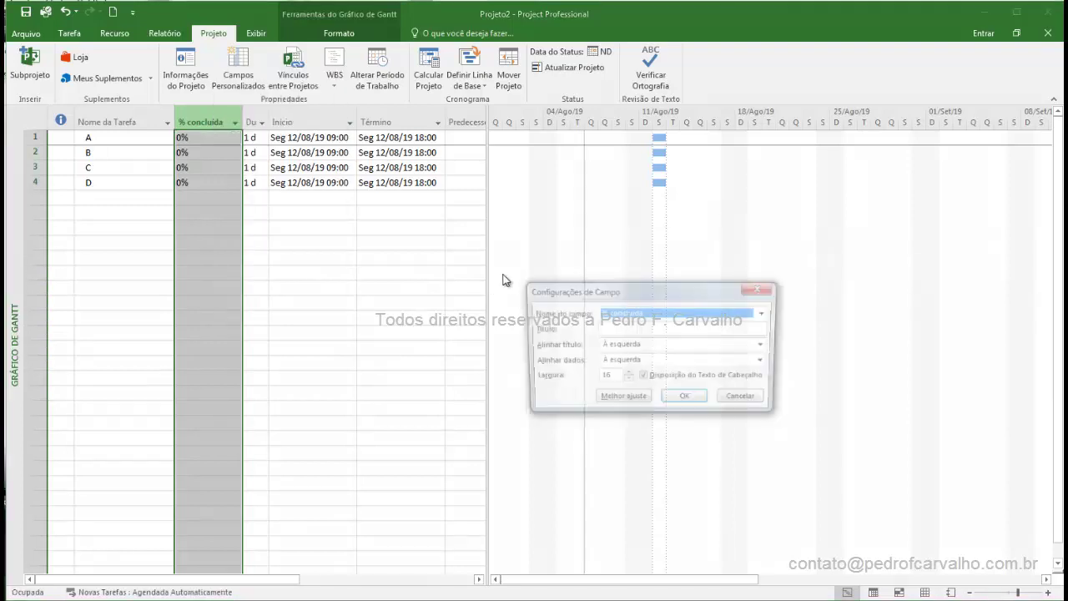
click(617, 328)
text(%%)
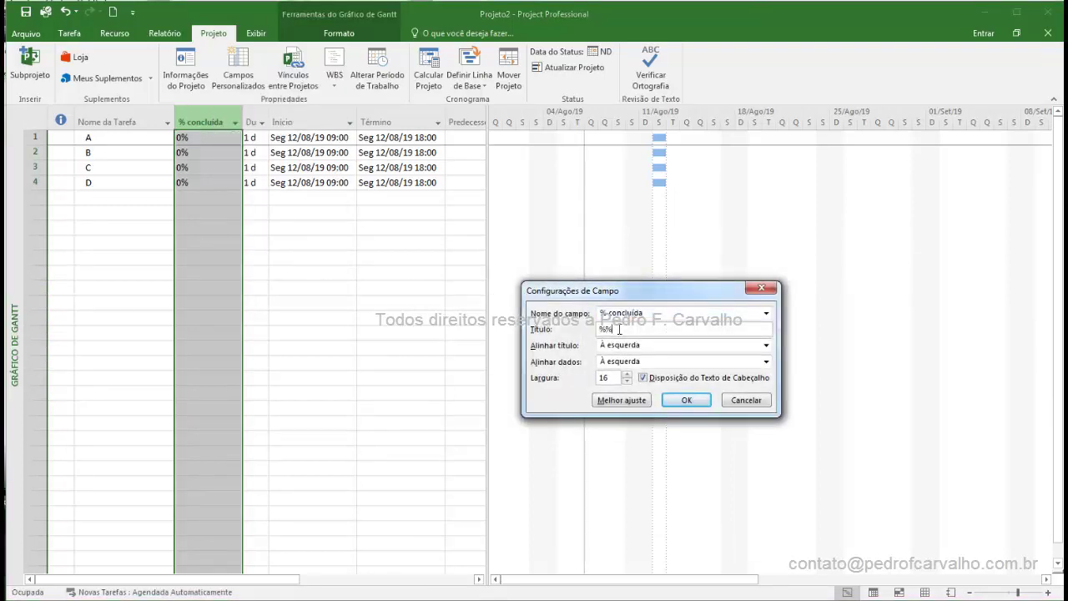
text(%)
click(685, 400)
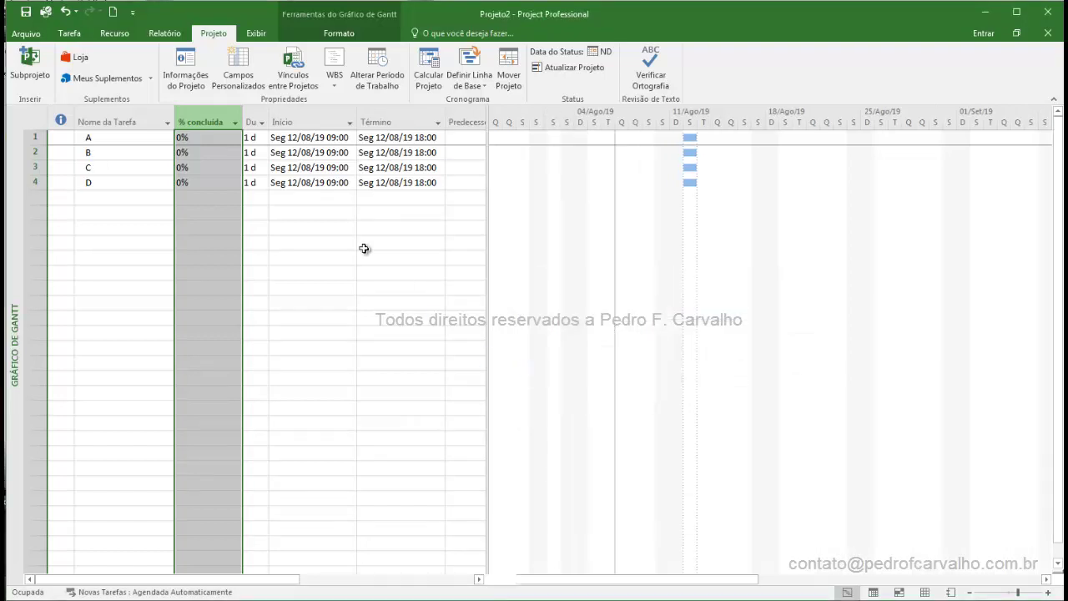
drag(242, 119, 192, 183)
- Fill the percent-complete cells of tasks A to D with a yellow background
click(251, 273)
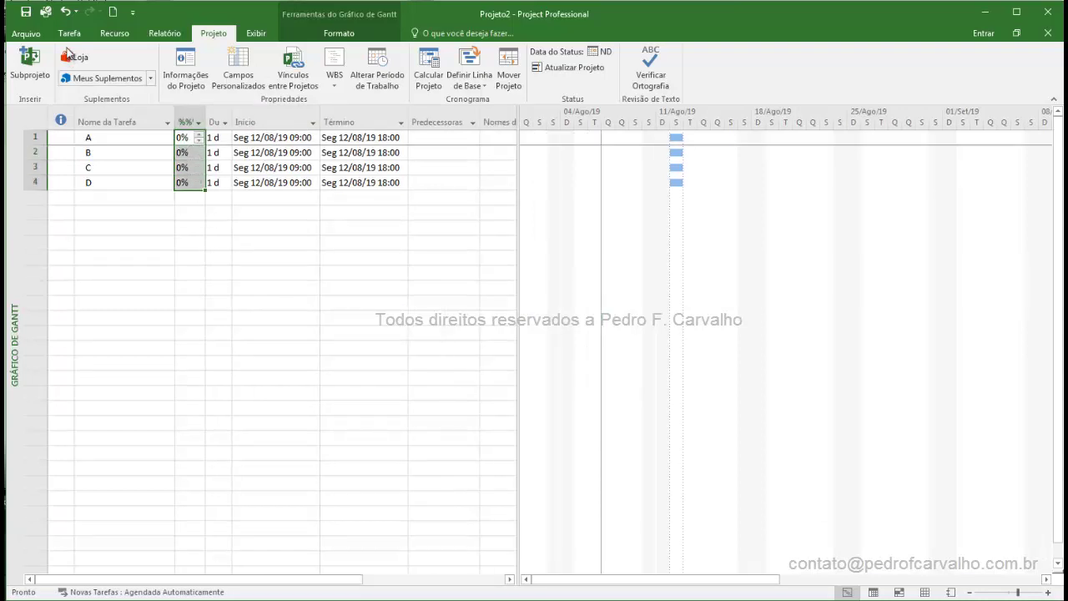
click(70, 35)
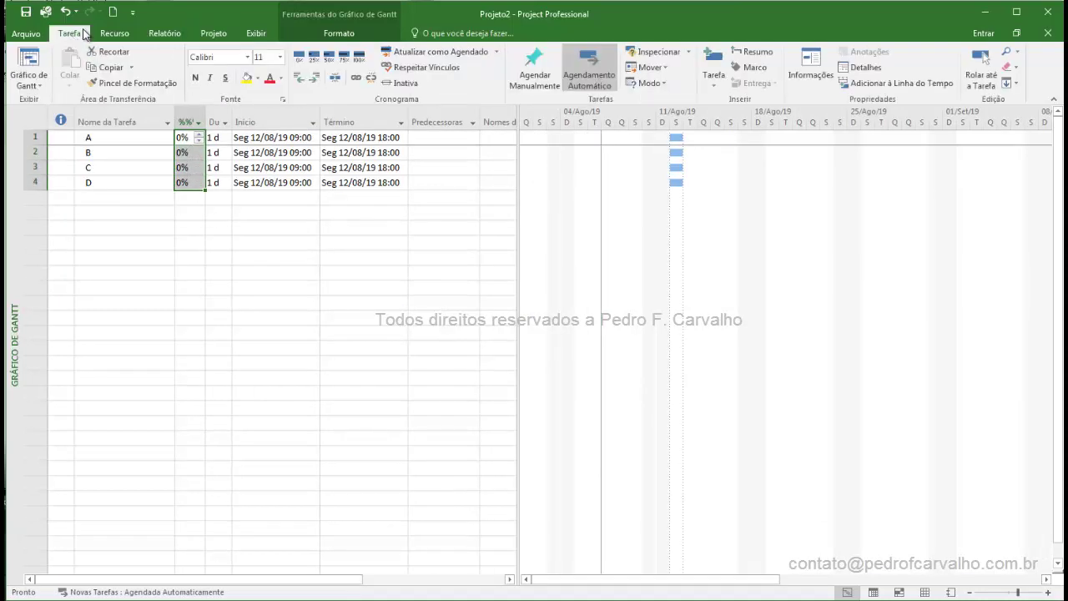
click(247, 78)
click(324, 276)
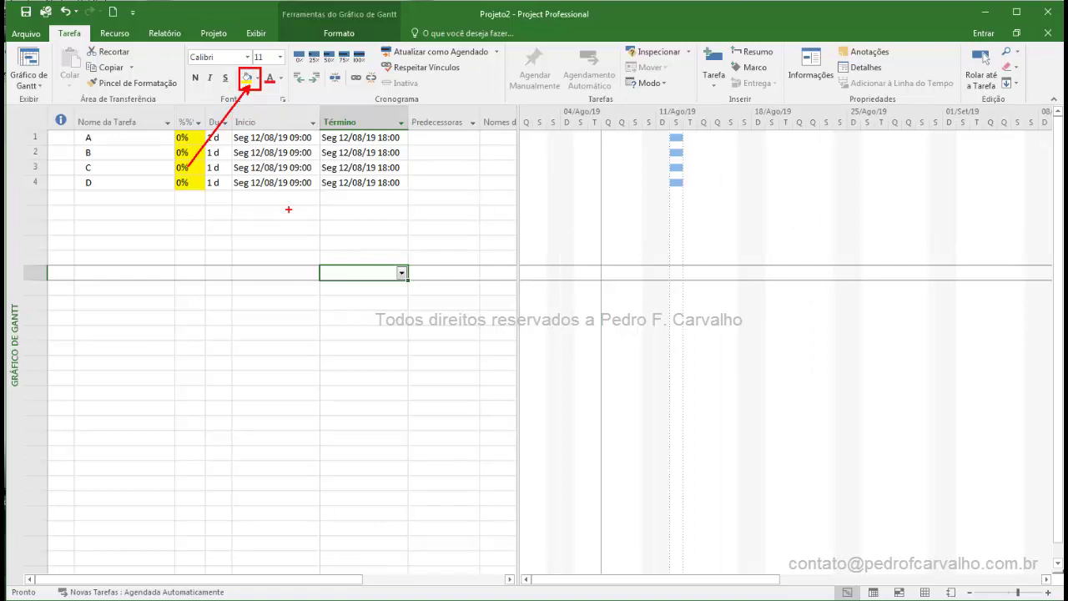
click(301, 250)
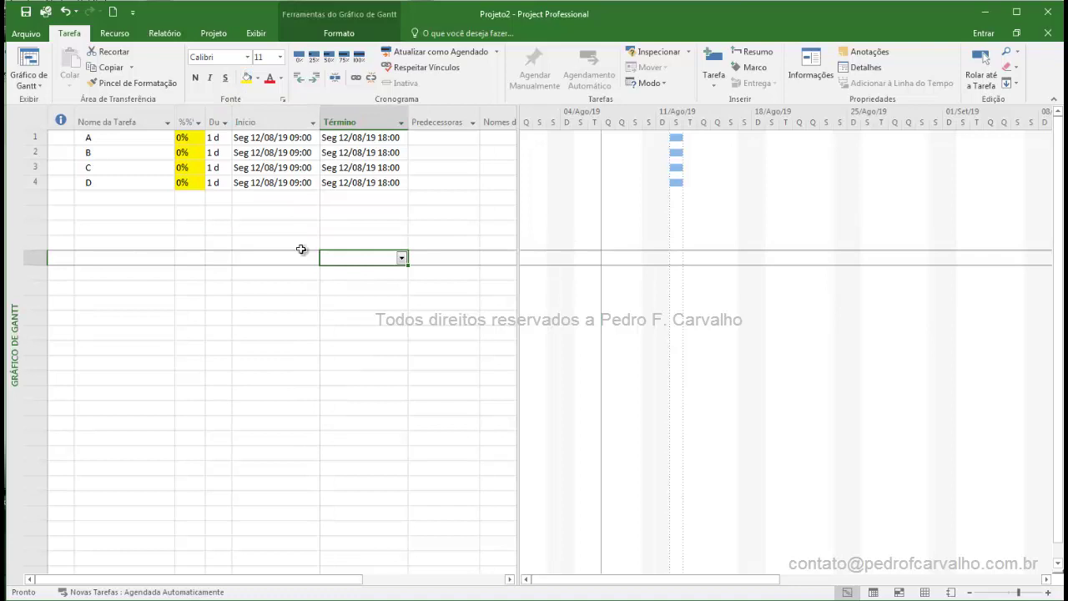
- Add a new task named "E" in the first empty row below task D
click(109, 199)
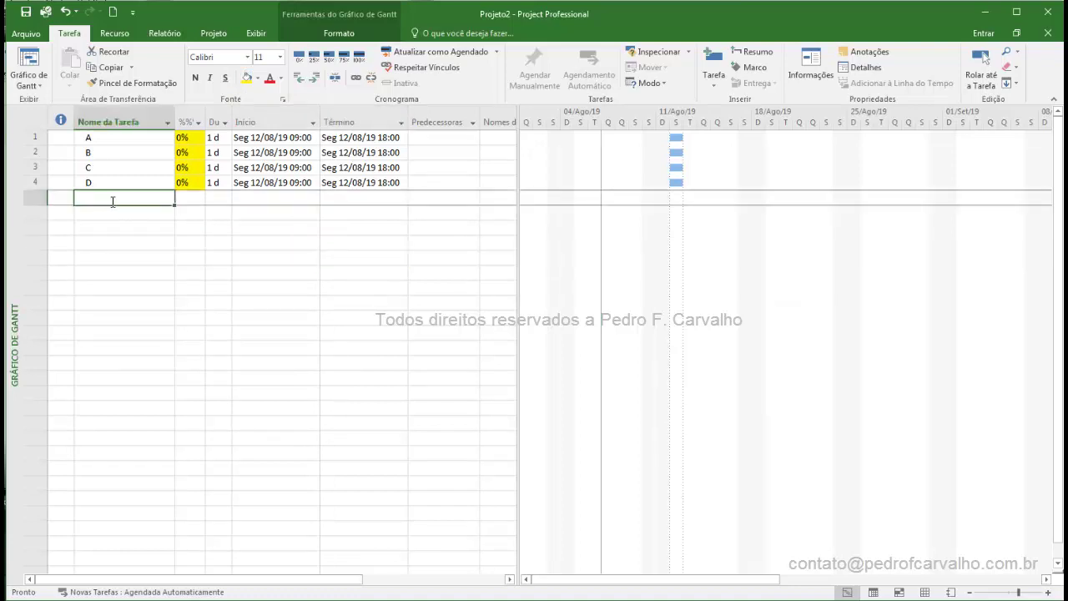
text(f)
key(BackSpace)
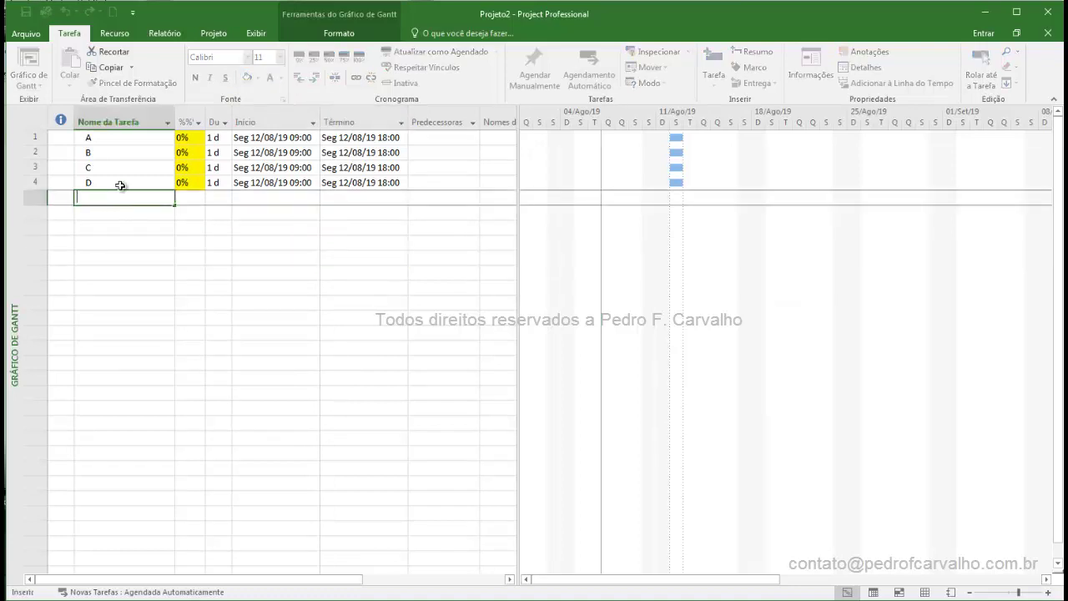
text(E)
key(Tab)
key(Tab)
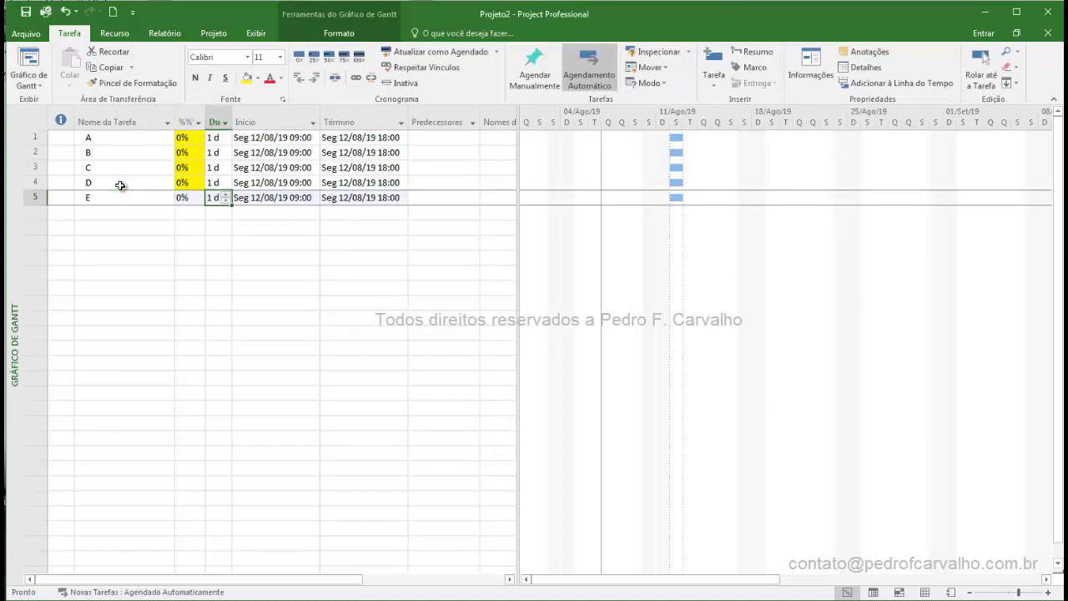
key(Tab)
click(187, 257)
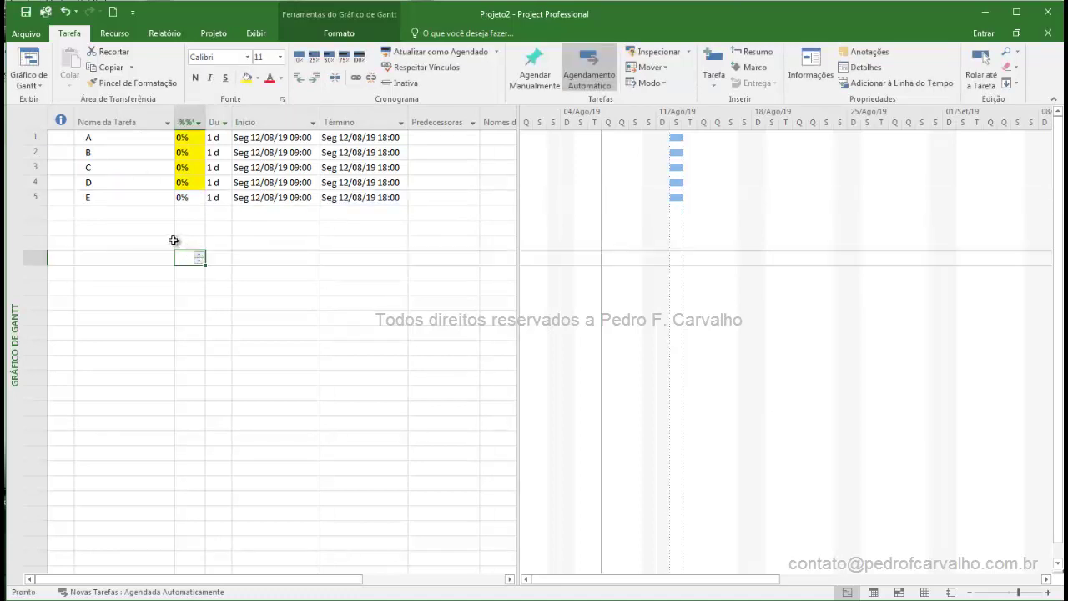
- Deactivate task E in row 5
click(32, 197)
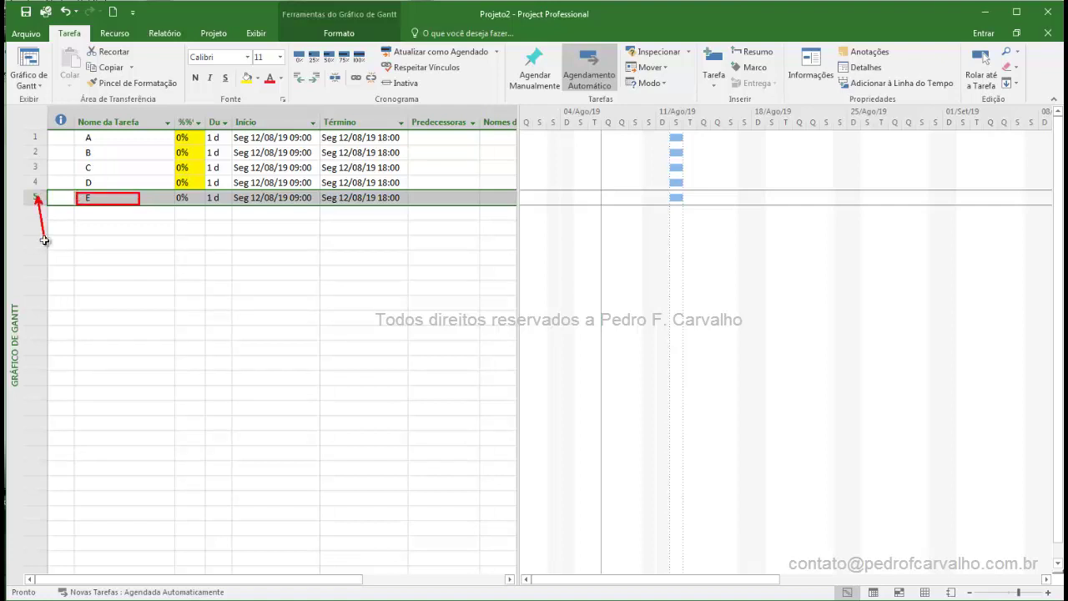
right_click(37, 200)
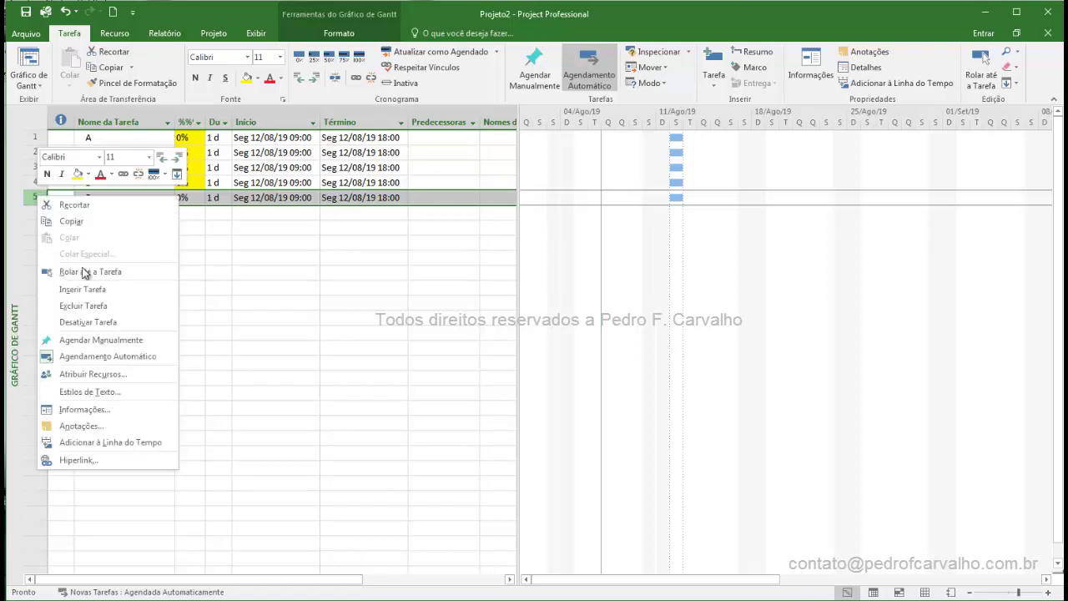
click(104, 322)
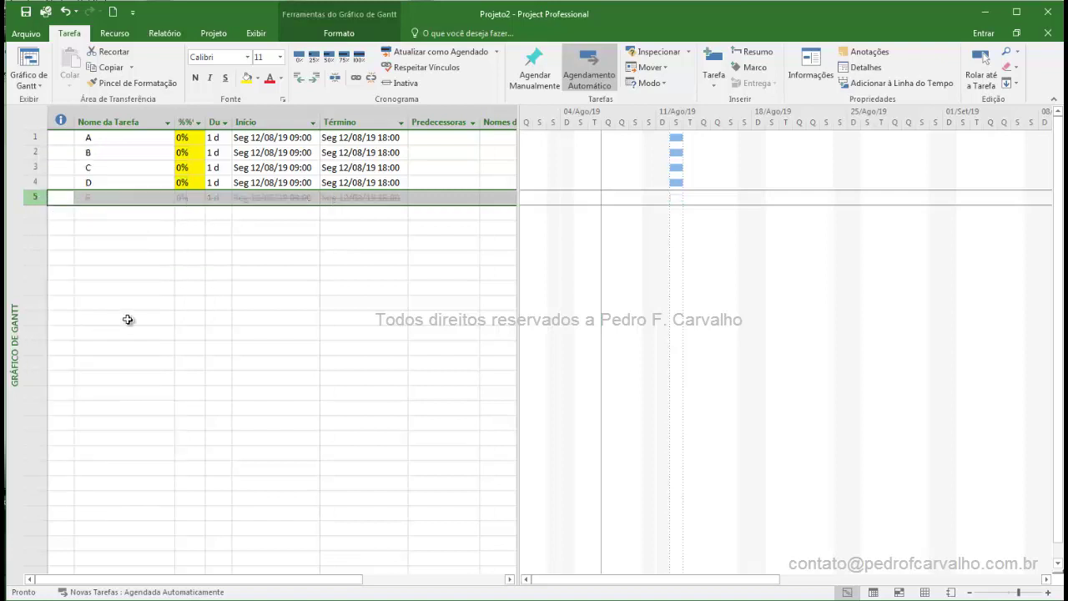
click(270, 264)
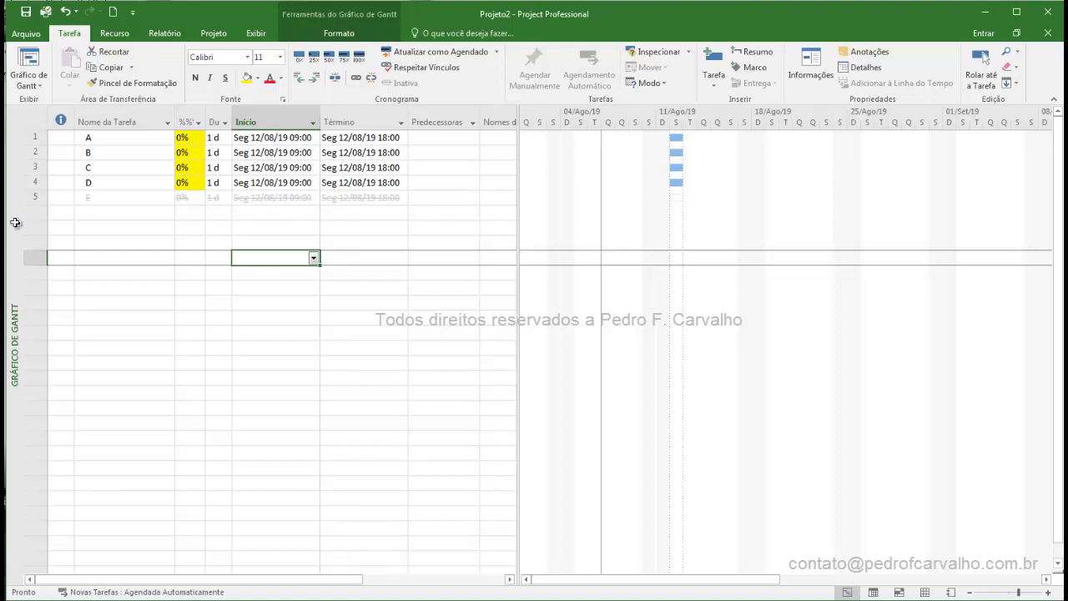
click(200, 245)
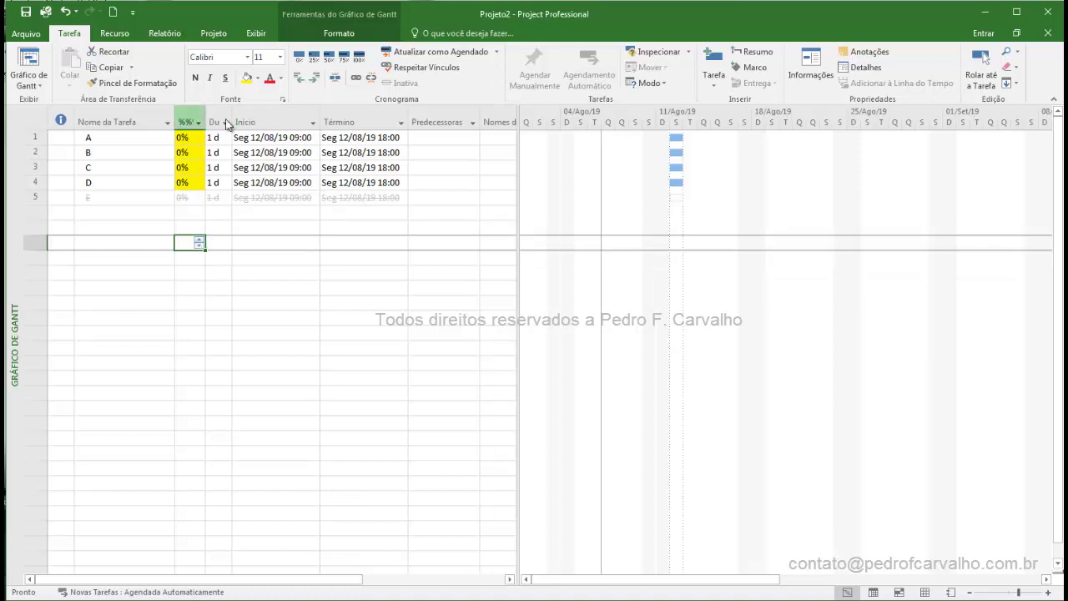
- Set the text style of inactive tasks (Tarefas Inativas) to a red font colour
right_click(186, 111)
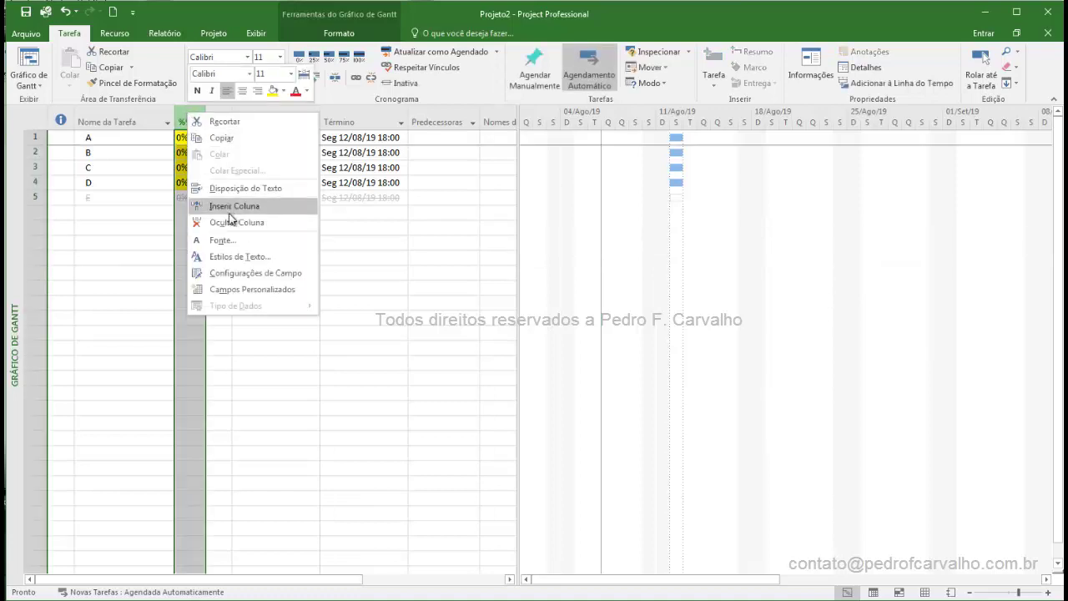
click(246, 253)
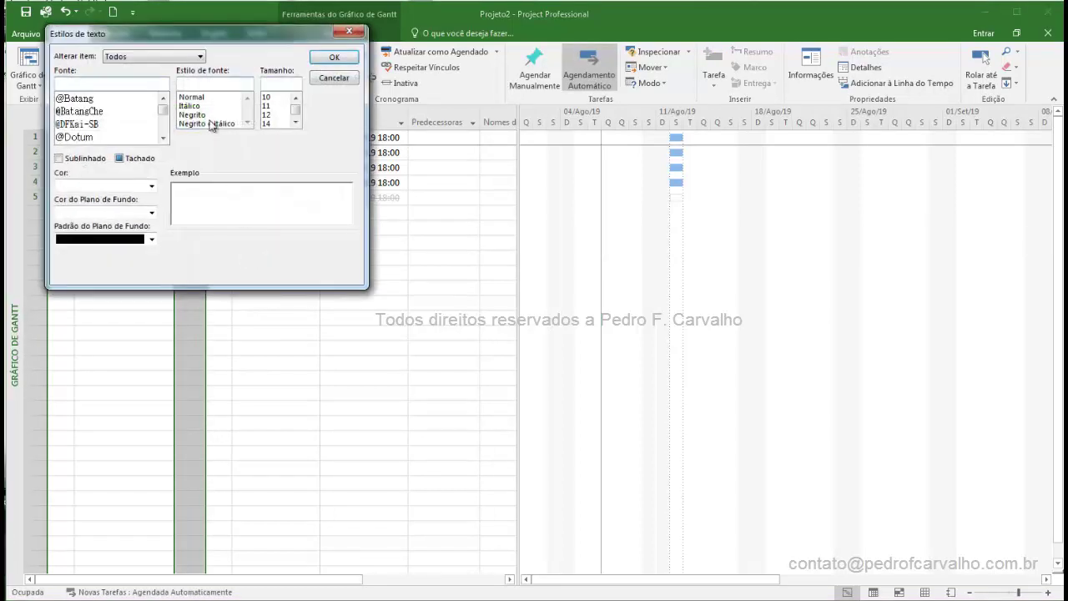
click(200, 57)
key(Down)
key(Down)
key(Down)
key(Down)
key(Down)
key(Down)
key(Down)
key(Down)
key(Down)
key(Down)
key(Down)
key(Down)
key(Down)
key(Down)
key(Down)
key(Down)
key(Down)
key(Down)
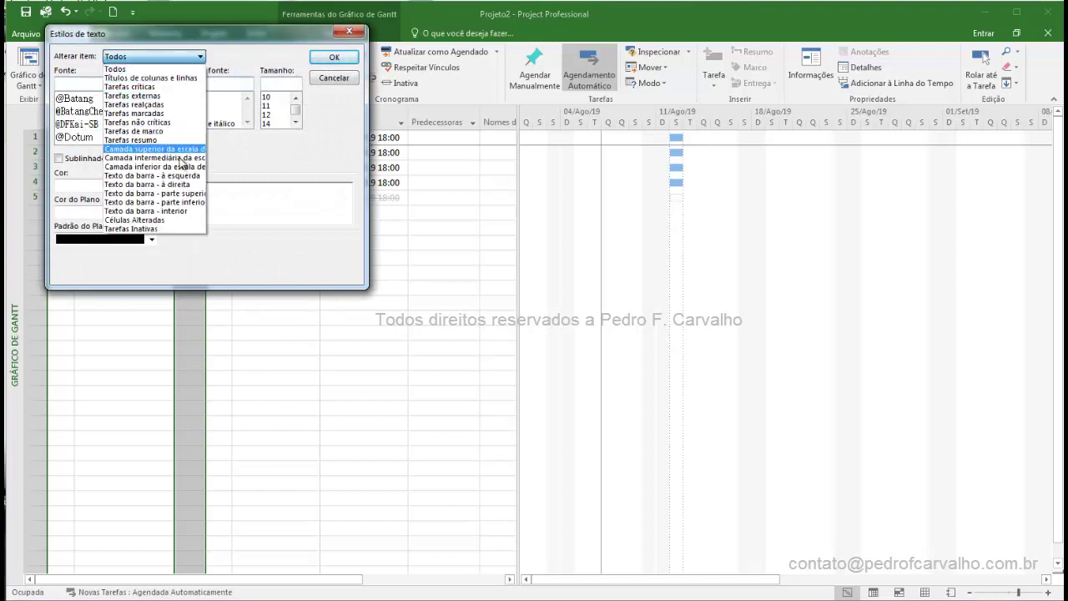
key(Return)
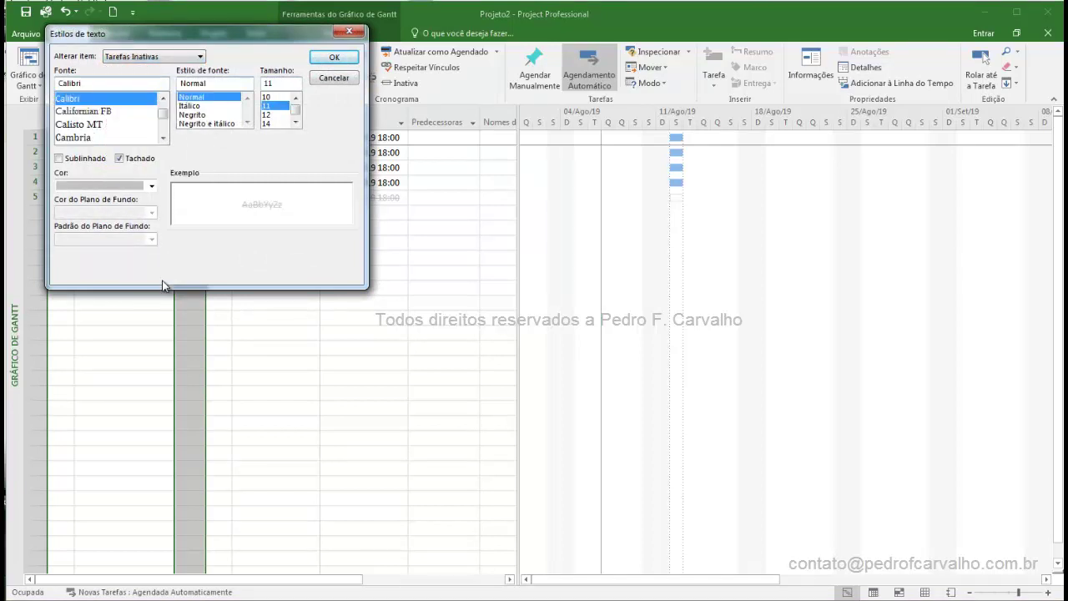
drag(205, 31, 254, 226)
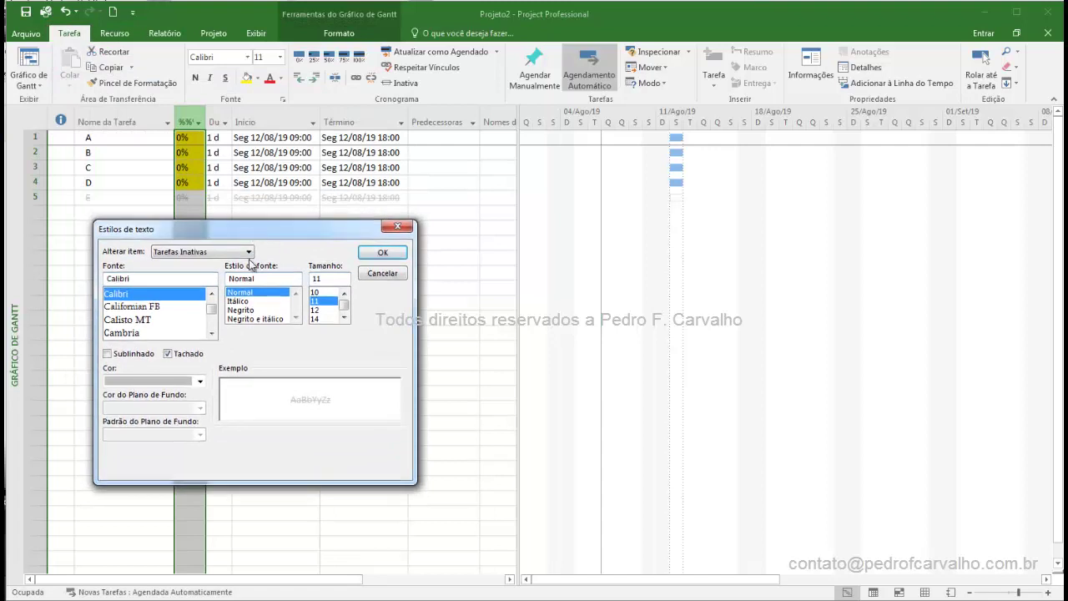
click(201, 381)
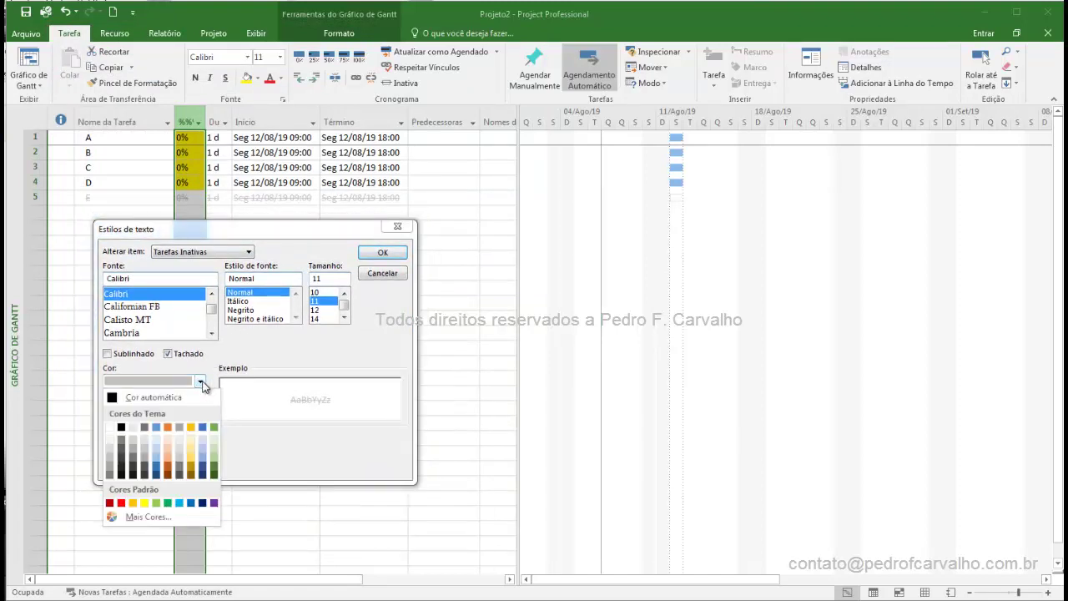
click(125, 507)
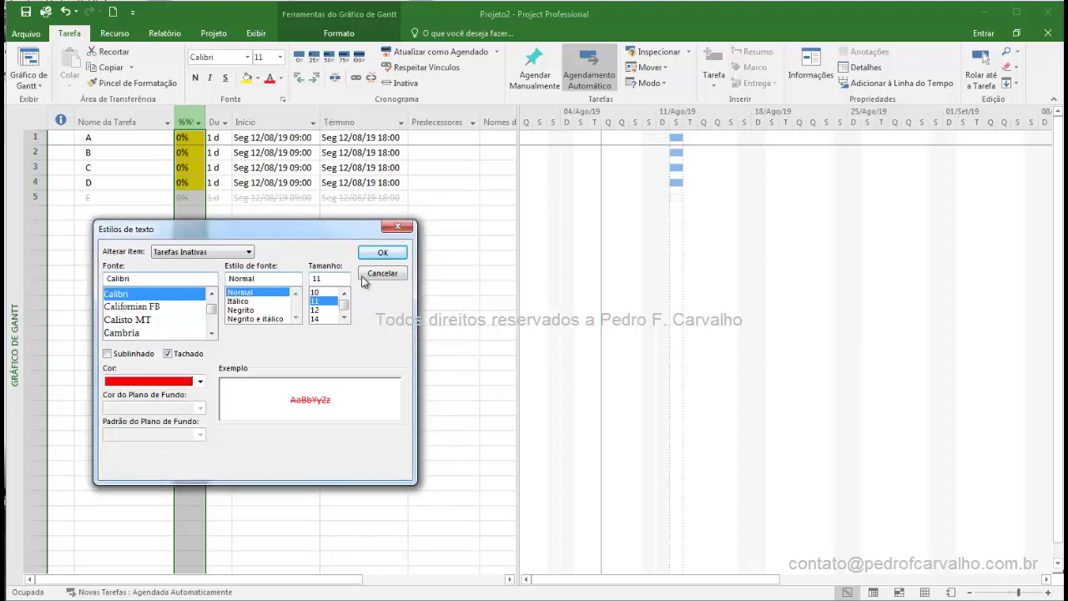
click(382, 252)
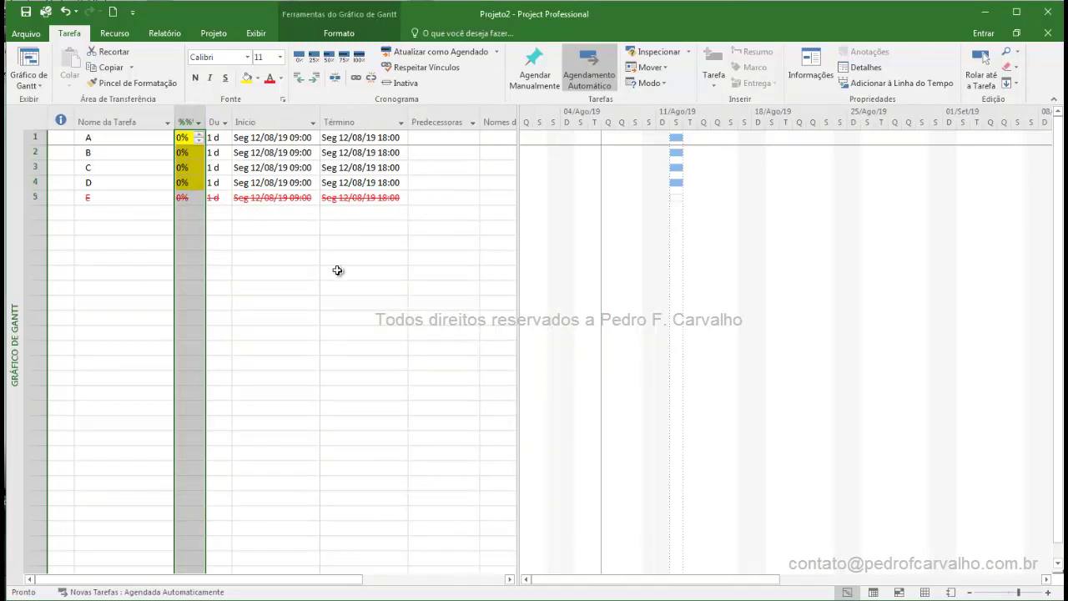
right_click(274, 122)
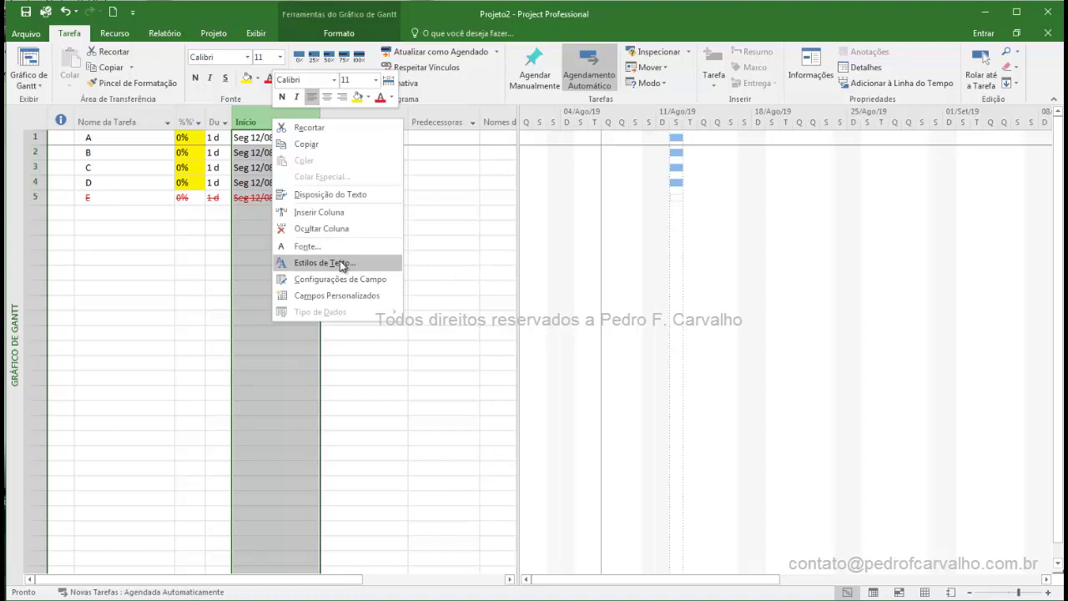
click(162, 255)
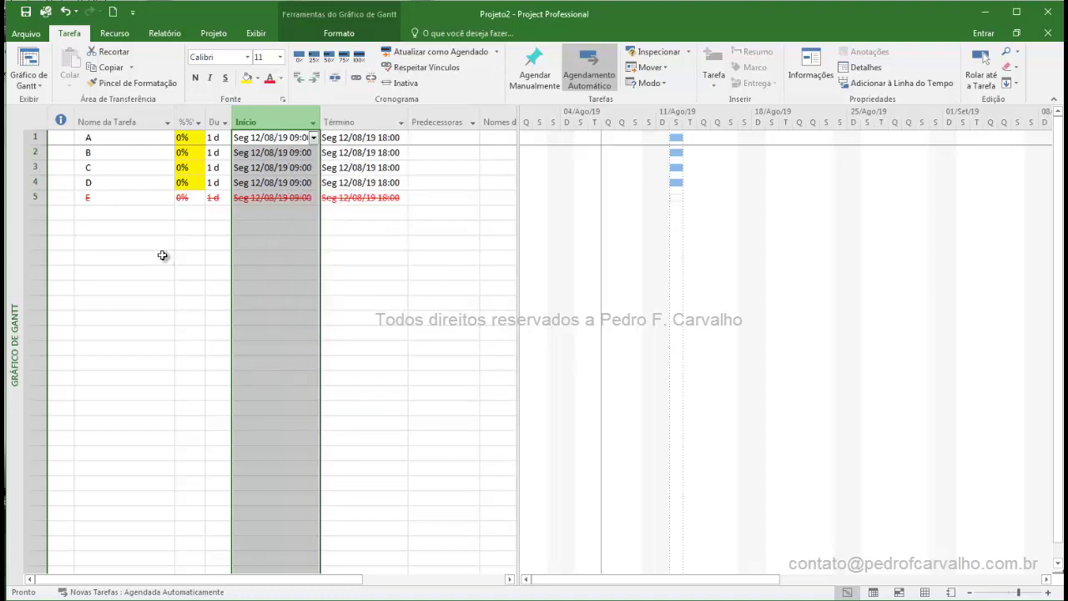
click(171, 303)
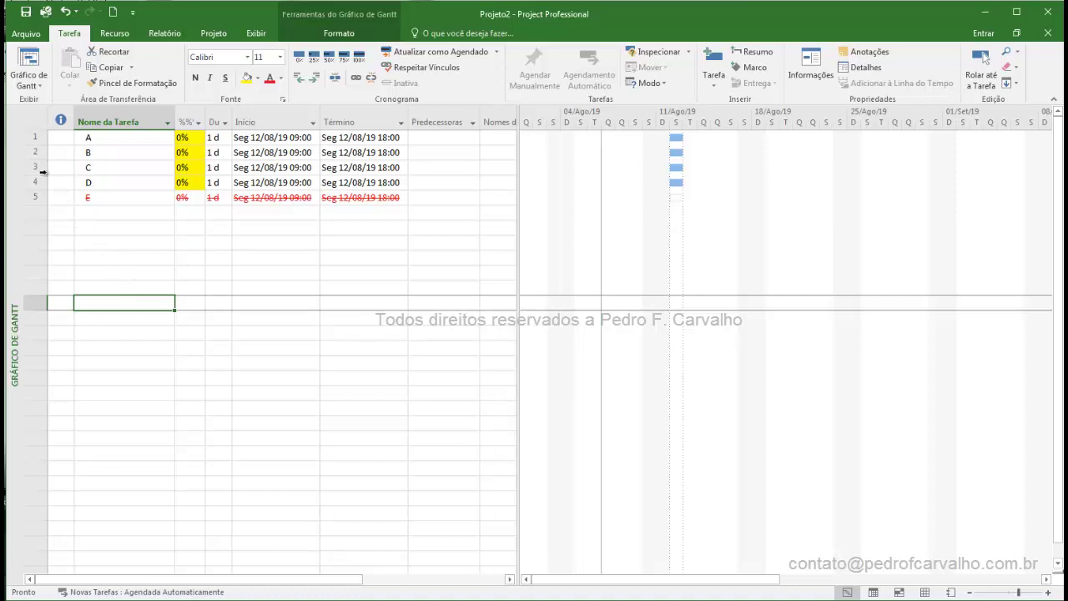
drag(35, 137, 35, 153)
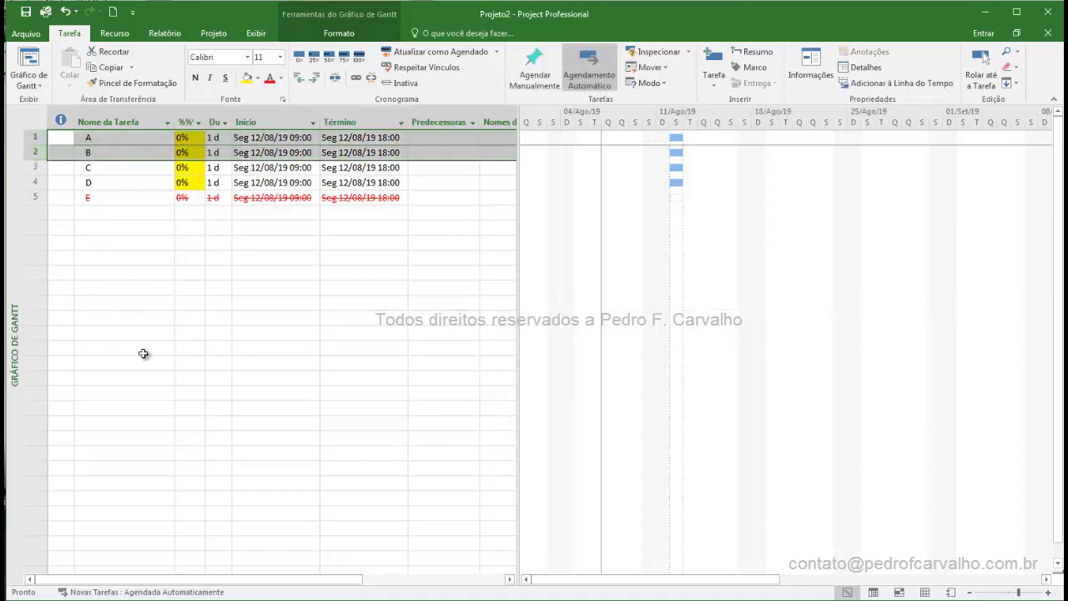
click(35, 166)
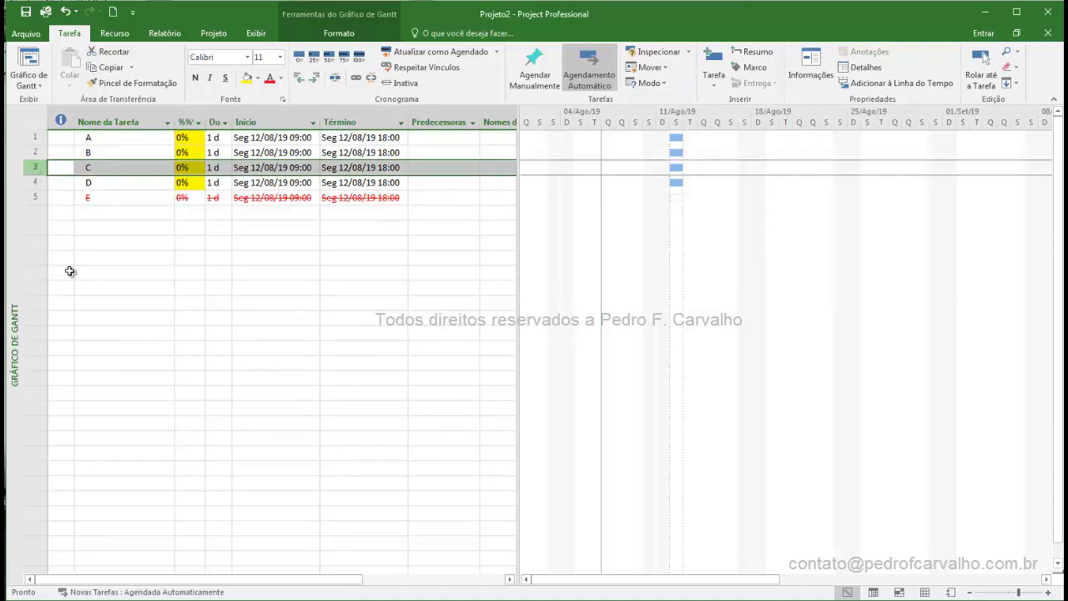
drag(35, 181, 35, 197)
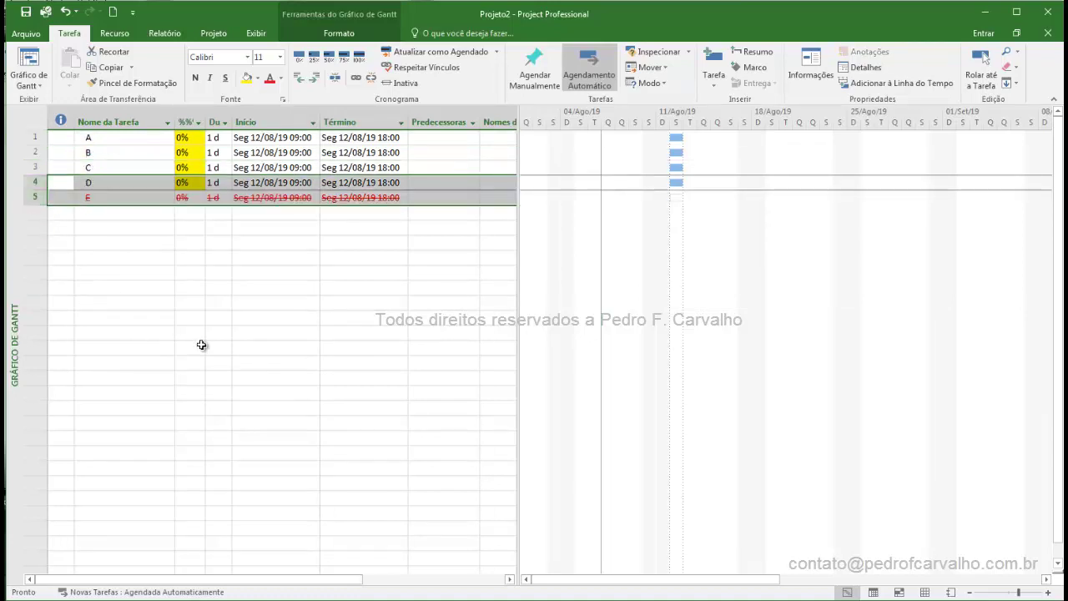
- Insert a new task above task A
click(35, 138)
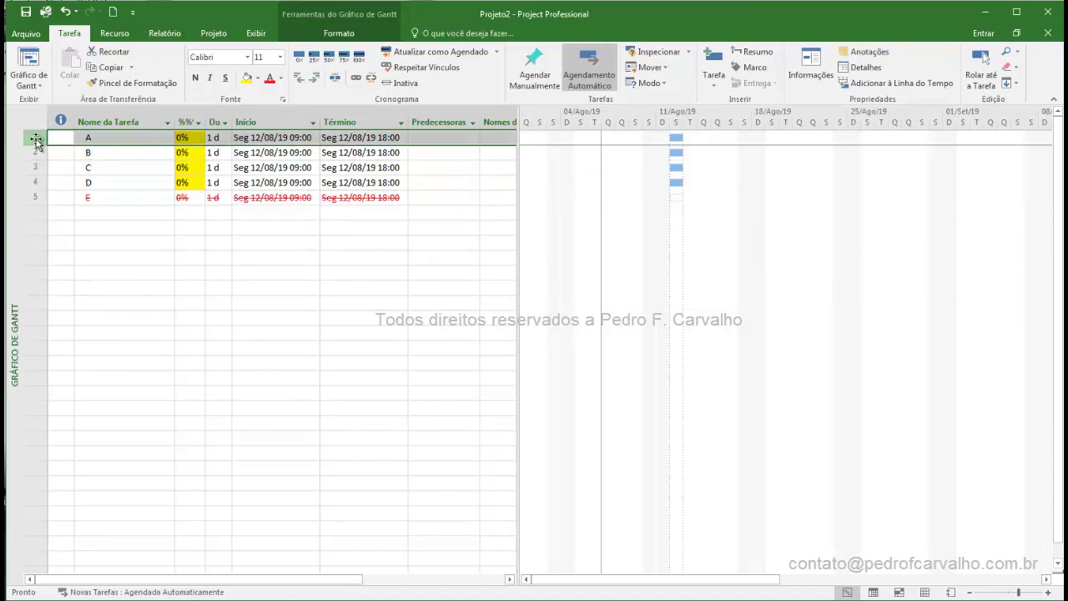
right_click(36, 140)
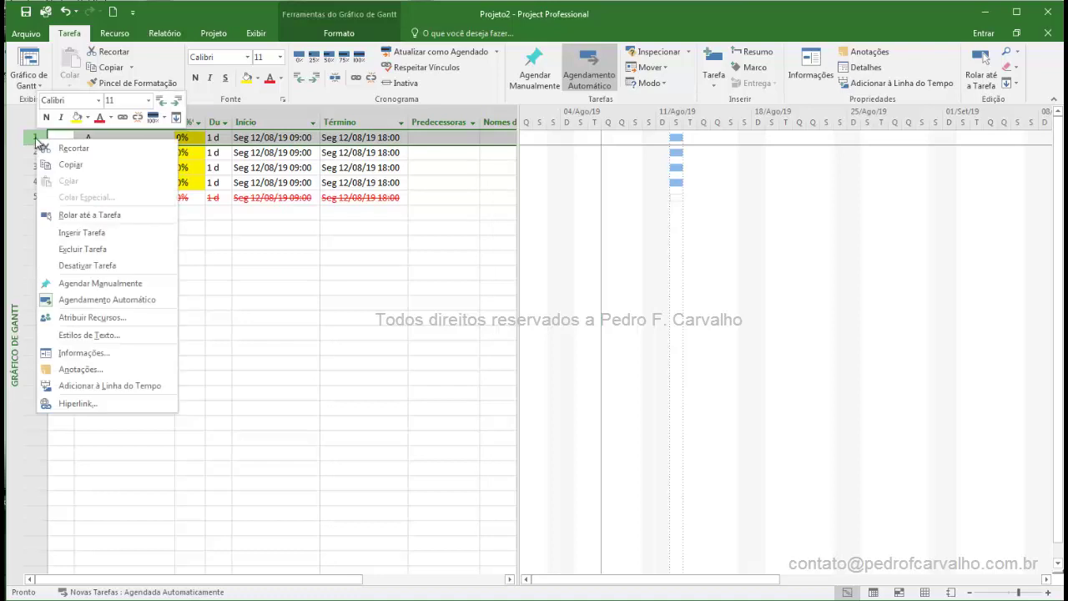
click(81, 233)
click(185, 289)
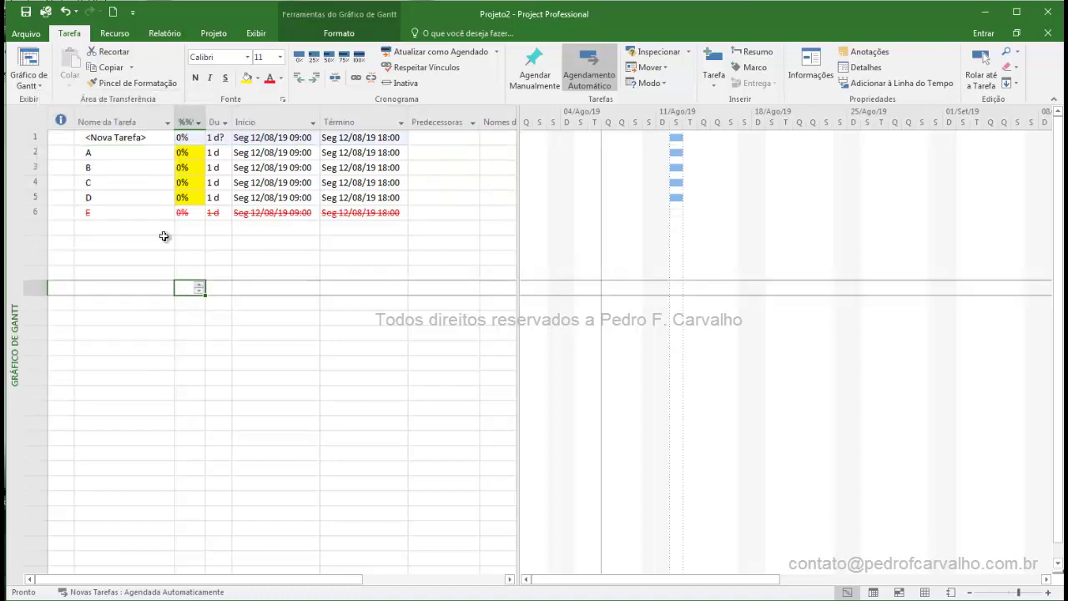
- Name the new task in row 1 "Iniciais"
click(128, 137)
text(IN)
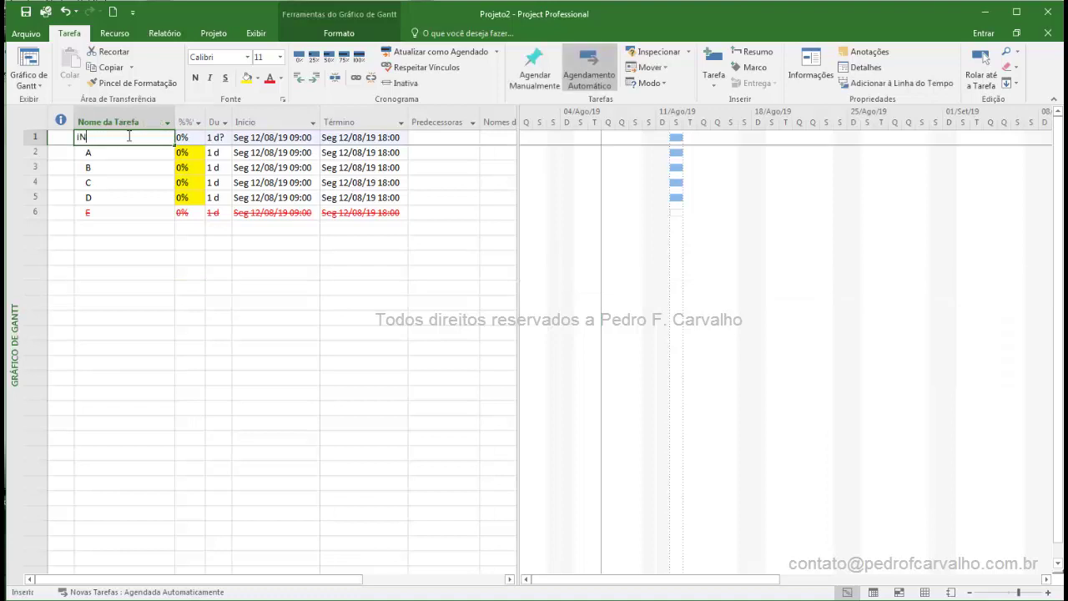
text(ICIAIS)
key(Escape)
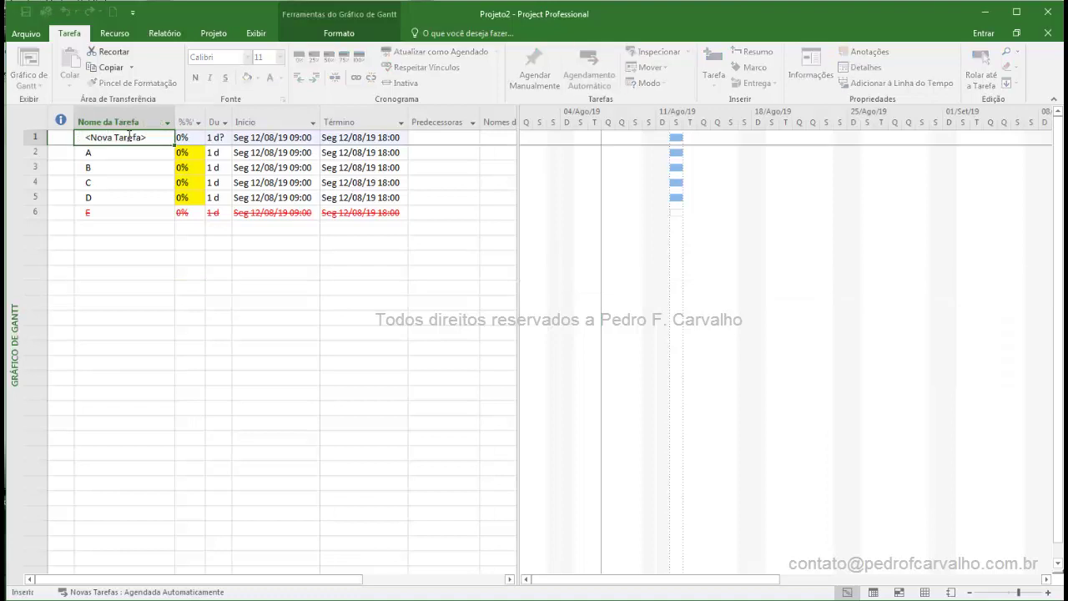
text(INI)
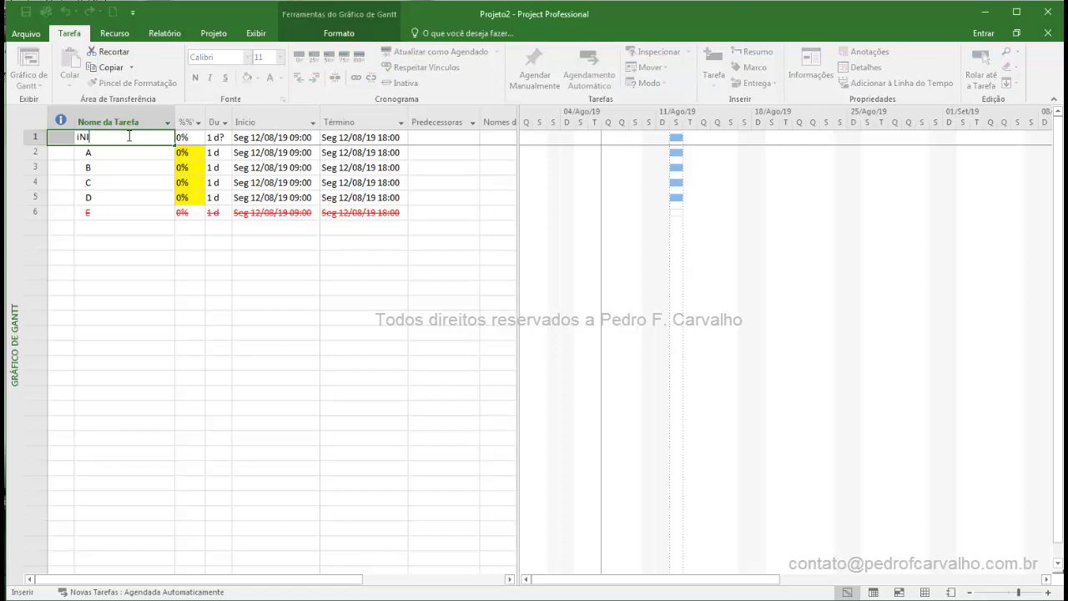
key(BackSpace)
key(BackSpace)
key(BackSpace)
text(Iniciais)
click(164, 229)
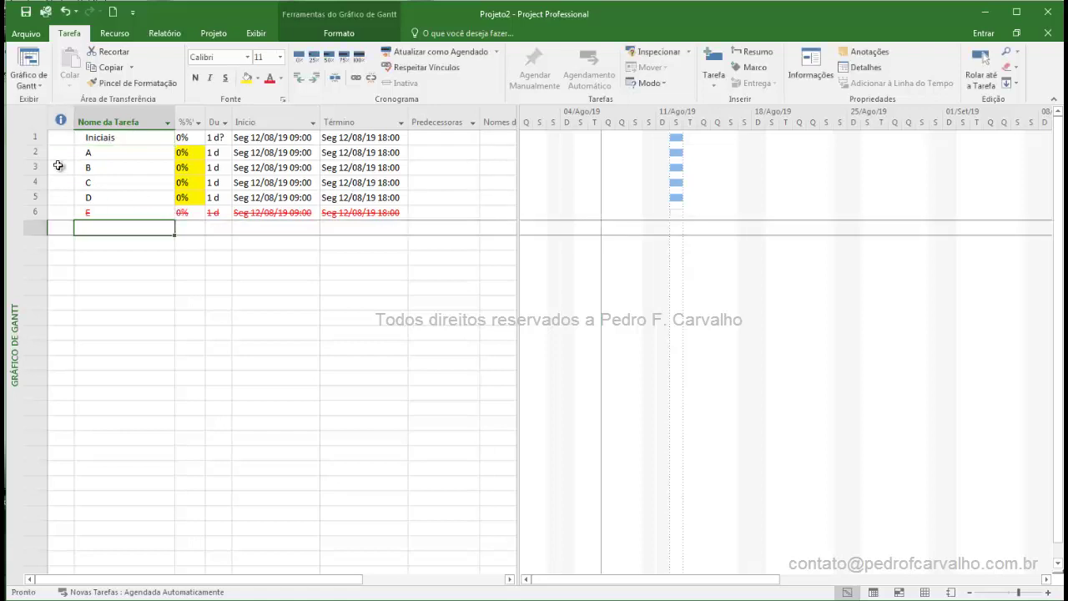
- Indent tasks A and B as subtasks of the Iniciais task
drag(31, 151, 33, 167)
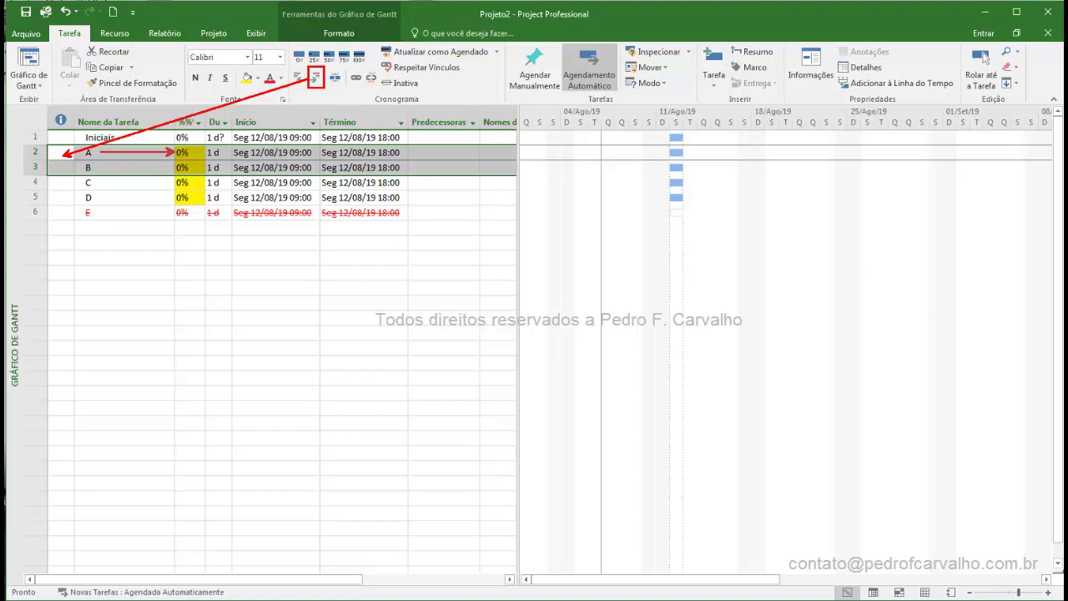
drag(71, 170, 69, 139)
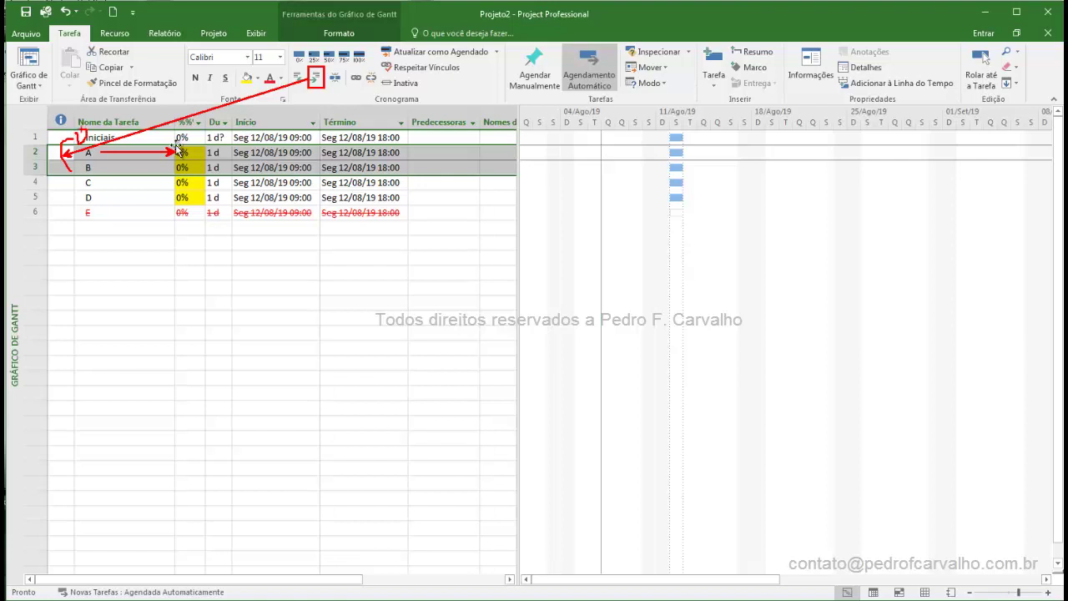
key(Escape)
click(316, 78)
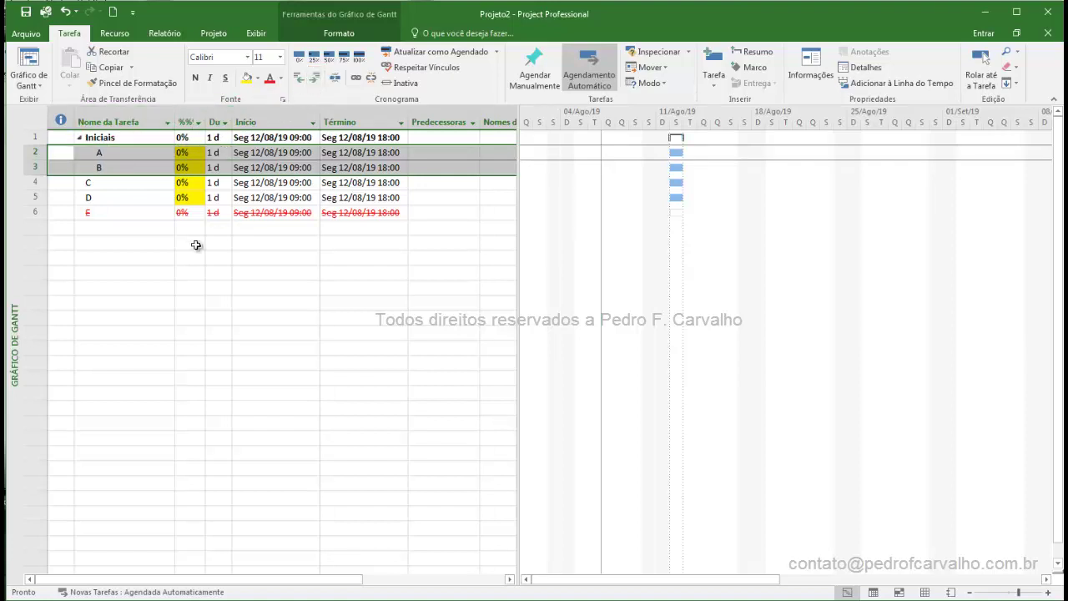
click(36, 138)
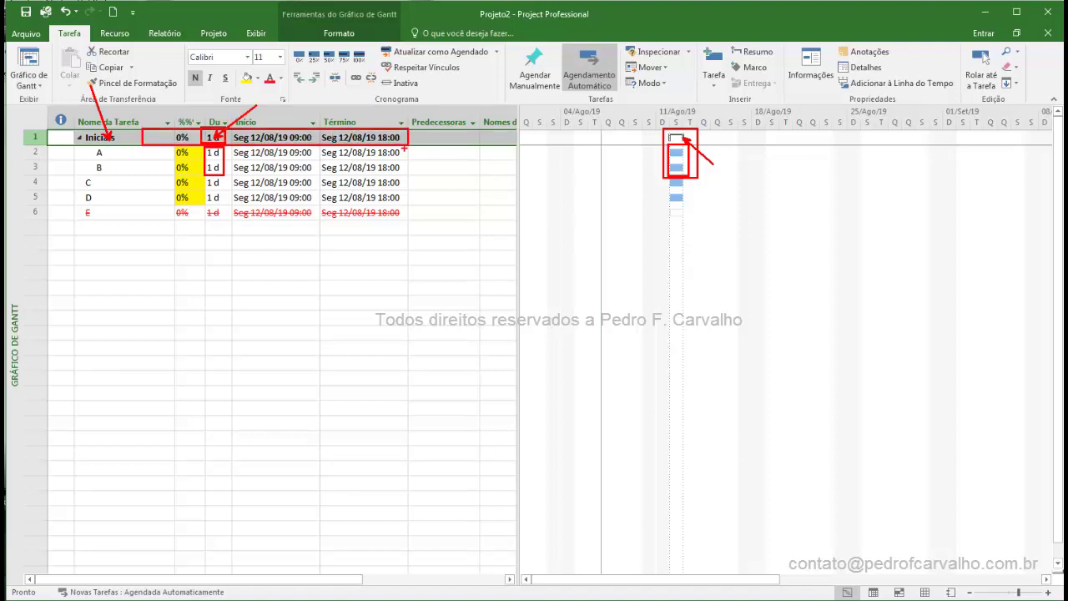
- Insert a new task above task C and name it "Intermediária"
click(35, 183)
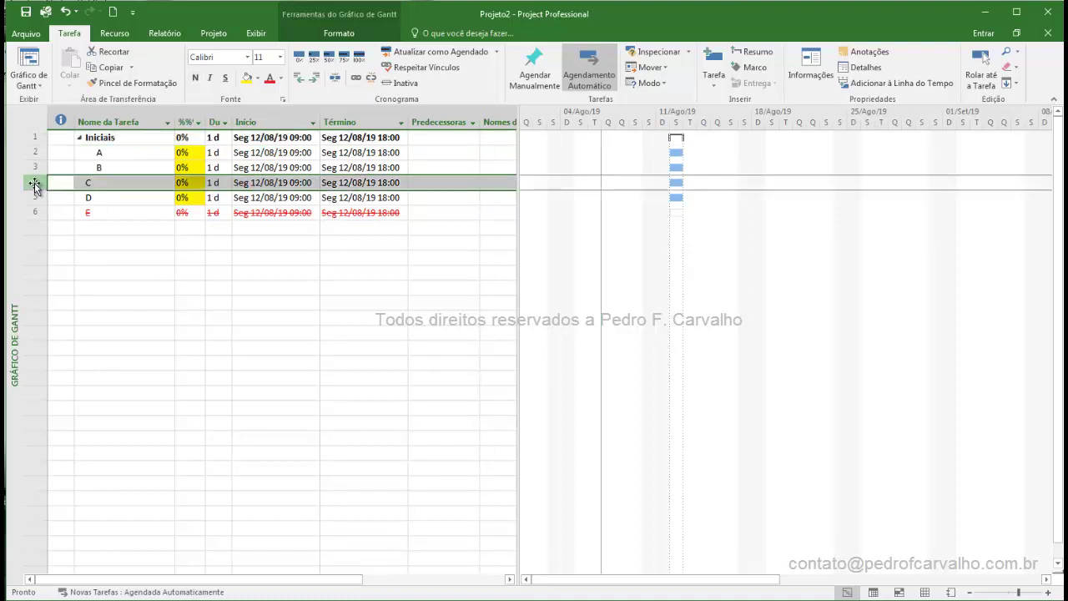
right_click(35, 184)
click(87, 278)
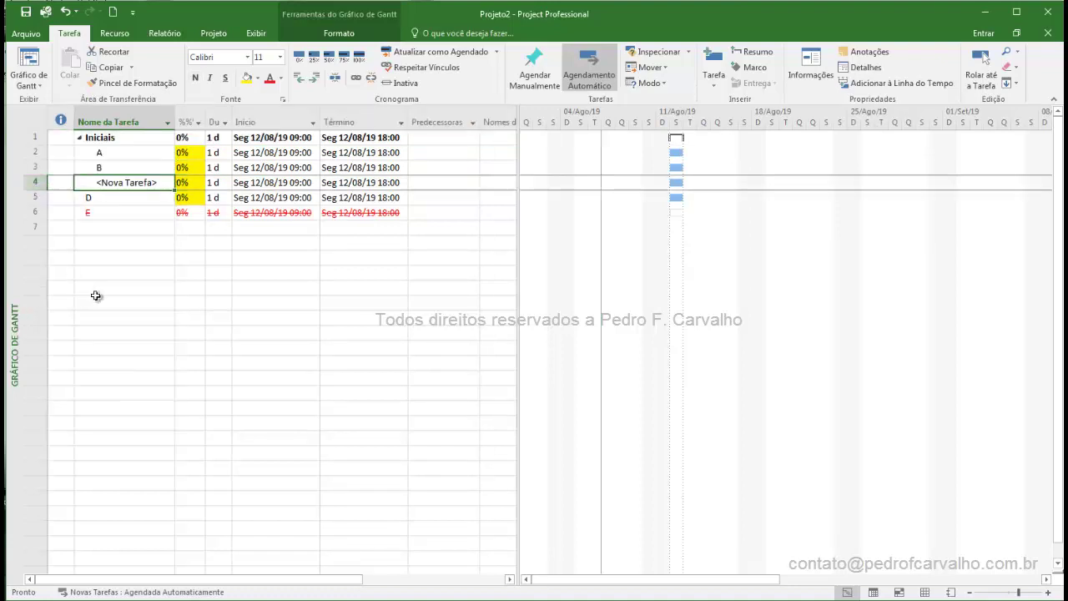
click(138, 286)
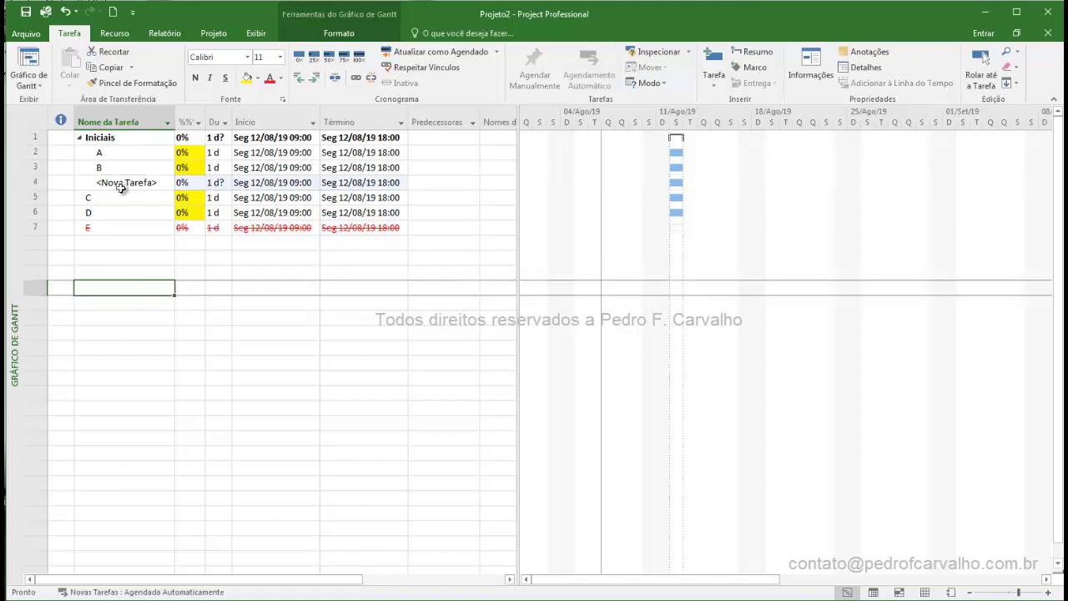
click(121, 183)
text(Interme)
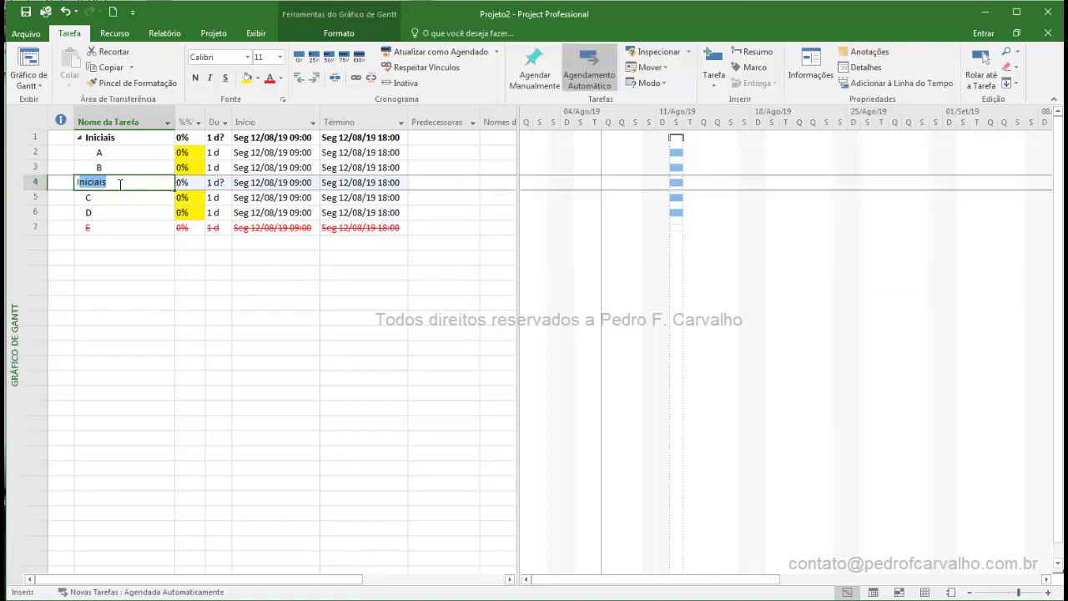
text(diária)
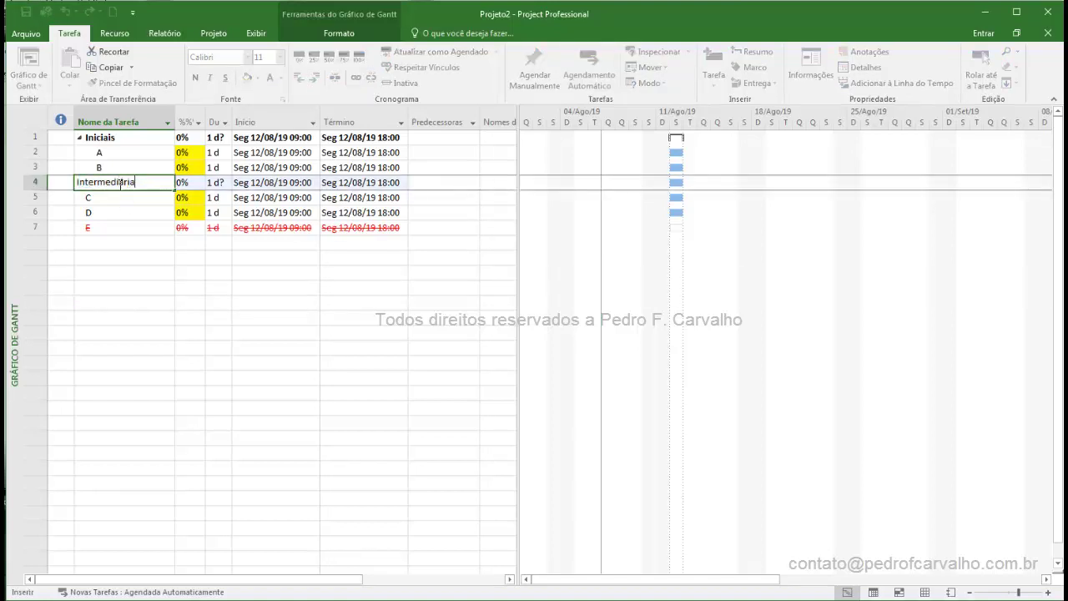
click(133, 247)
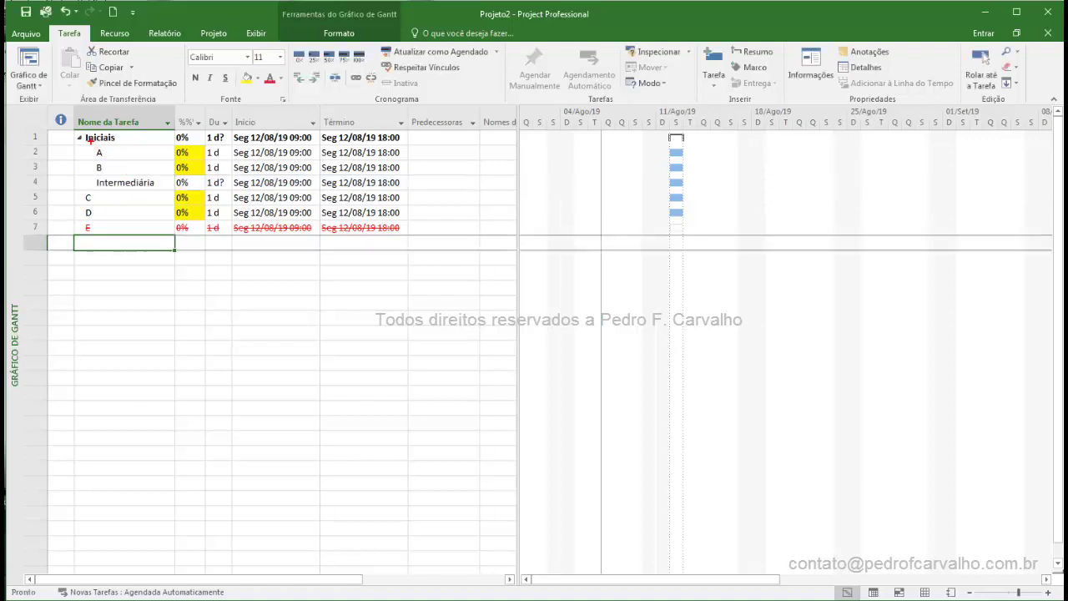
- Outdent the Intermediária task to the same outline level as Iniciais
drag(90, 140, 92, 186)
click(36, 181)
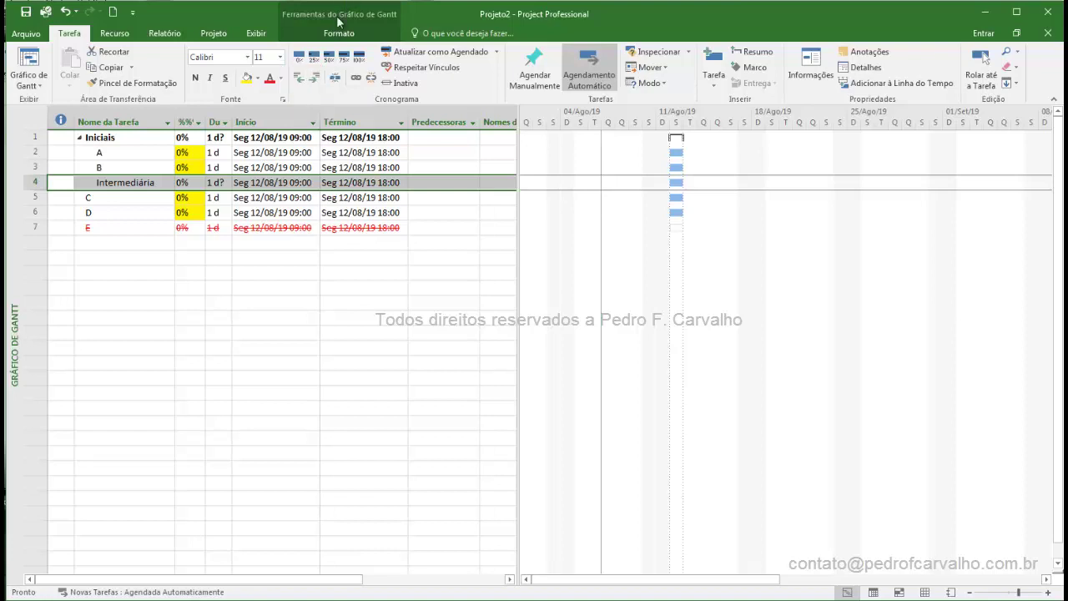
click(299, 78)
- Indent task C as a subtask of the Intermediária task
click(35, 198)
drag(34, 210, 37, 201)
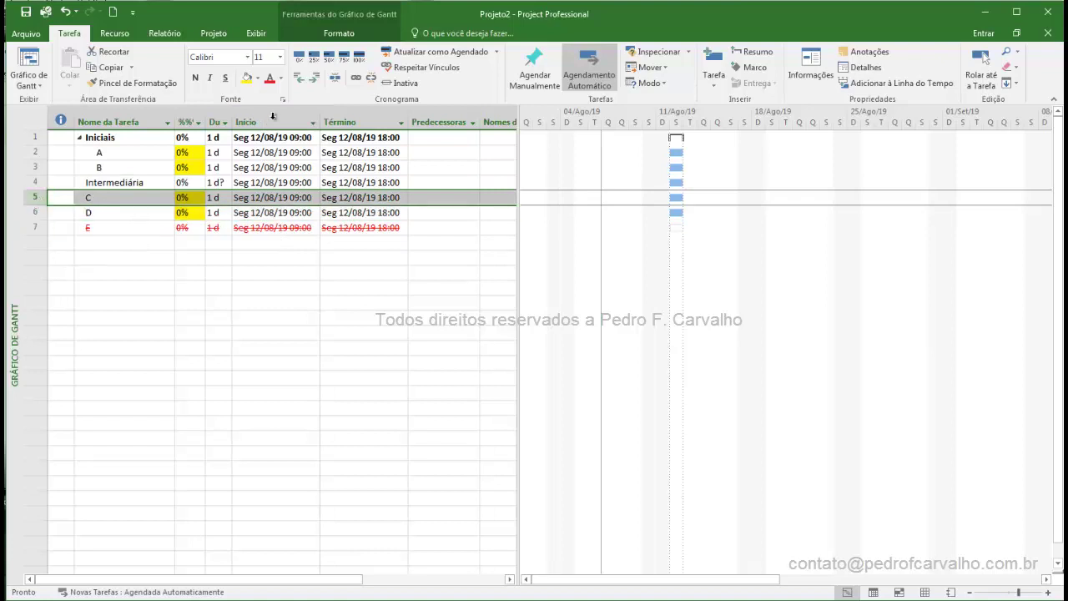
click(310, 80)
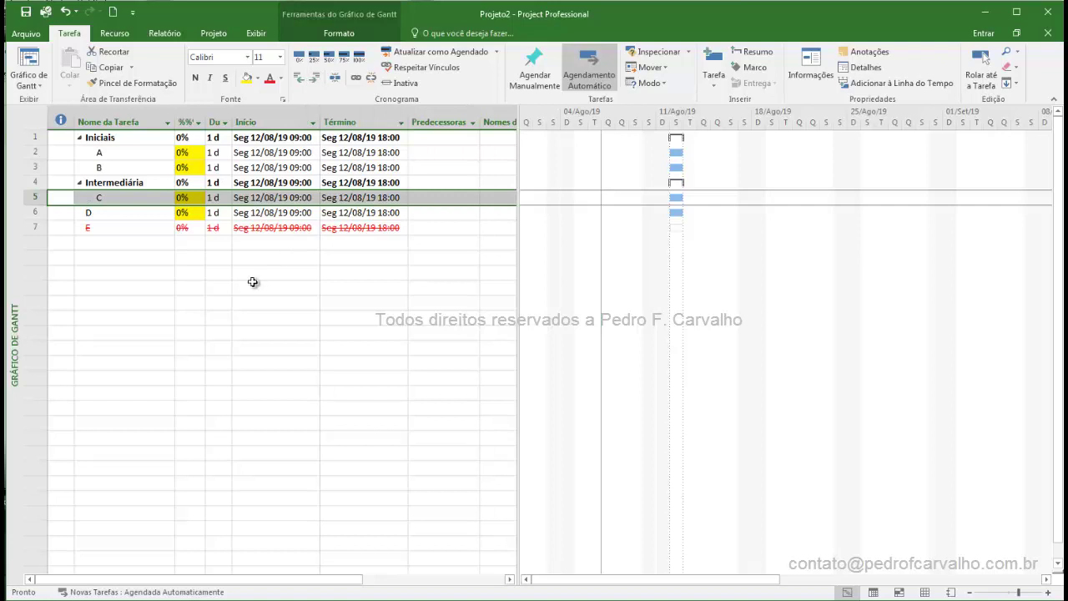
- Insert a new task above task D and name it "Finais"
click(36, 212)
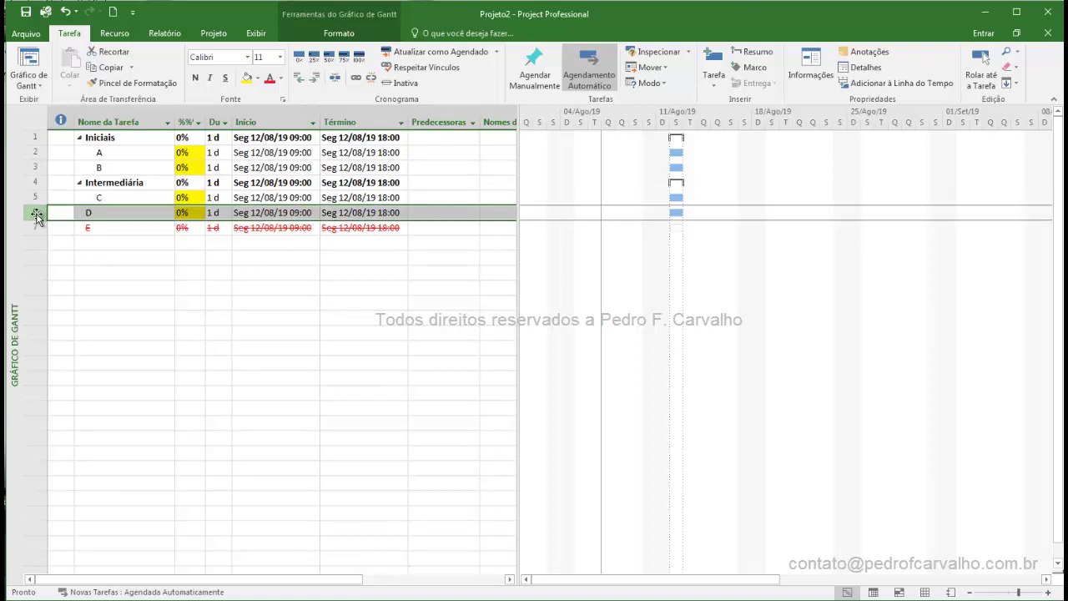
right_click(36, 216)
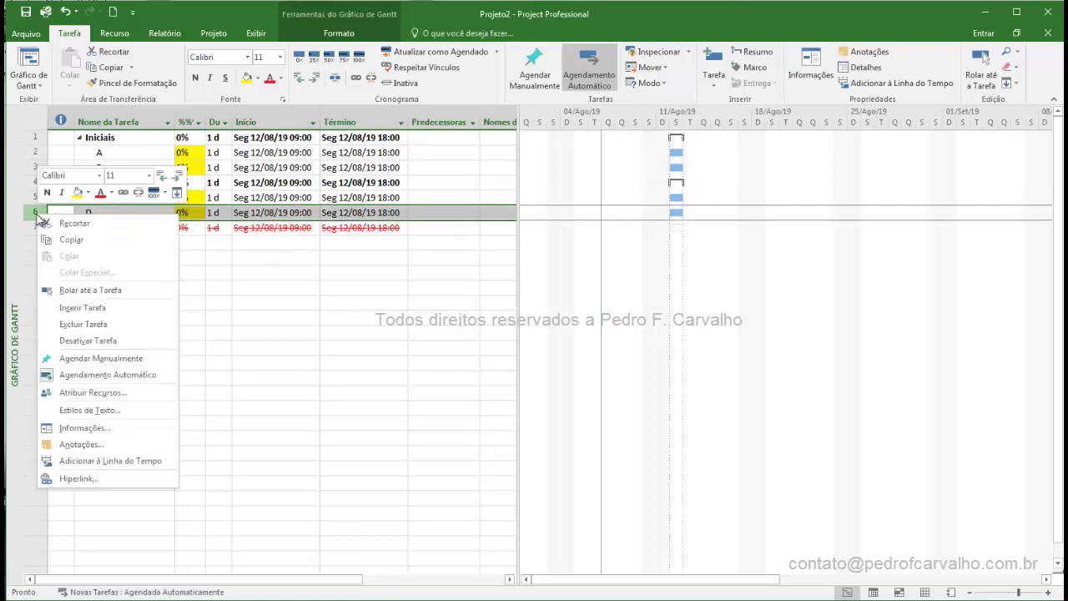
click(84, 309)
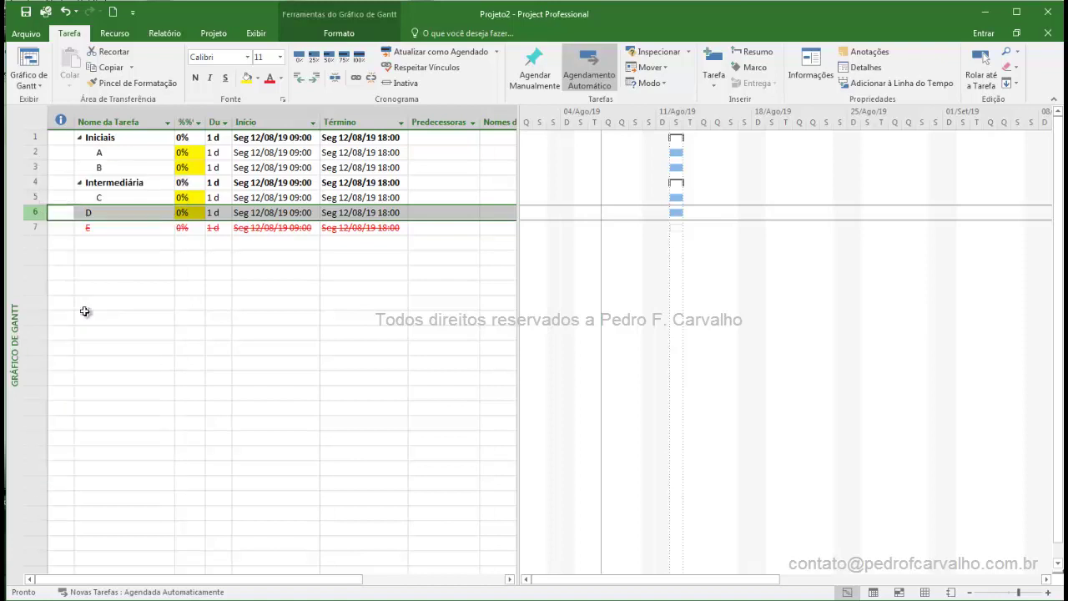
click(136, 347)
click(108, 212)
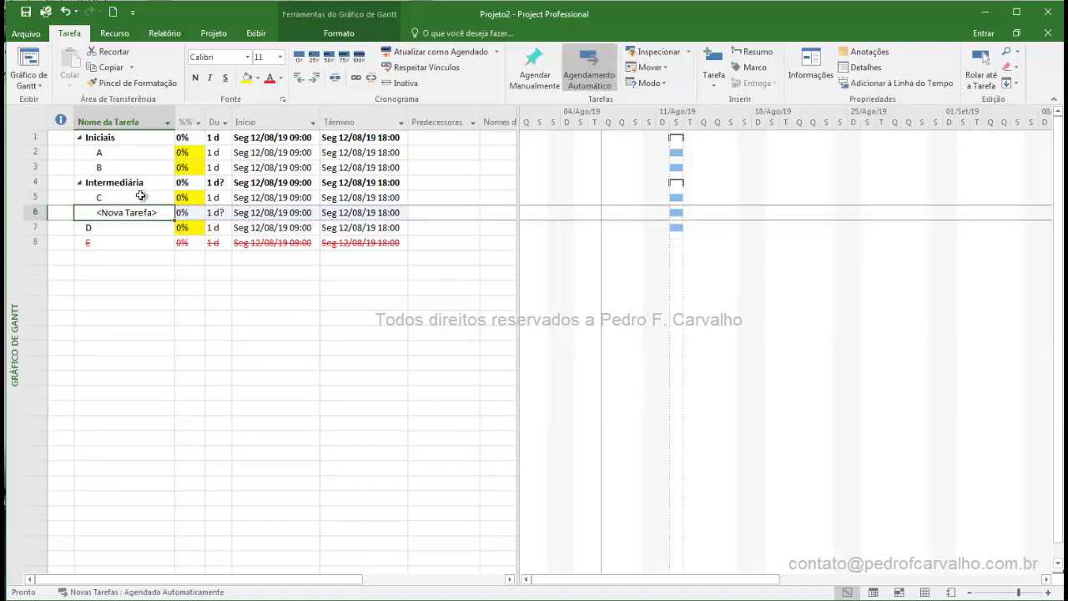
text(Finais)
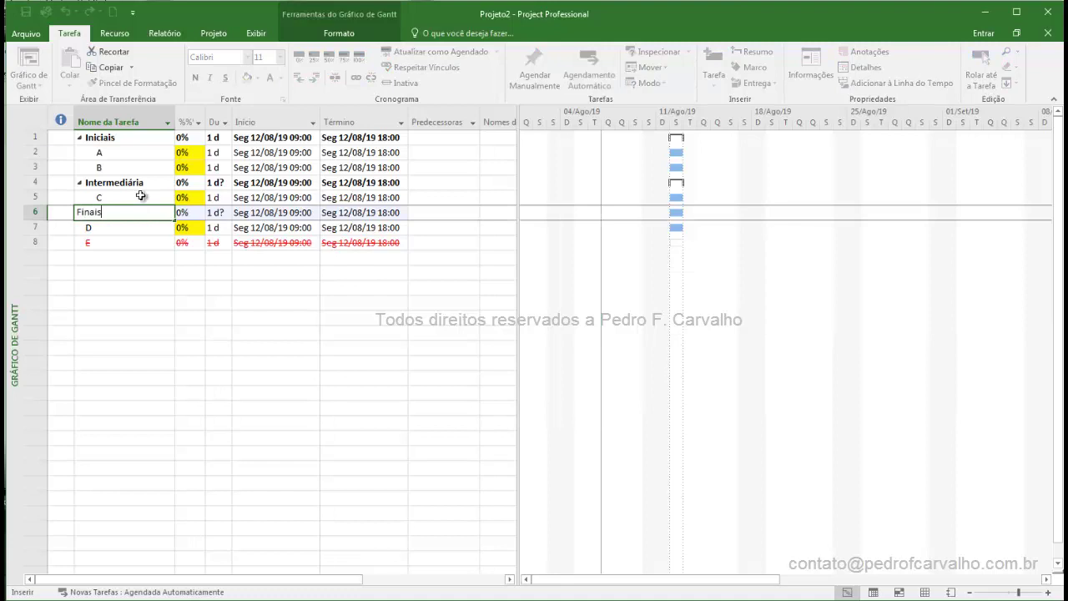
click(177, 257)
- Outdent the Finais task to the same outline level as Intermediária
click(36, 213)
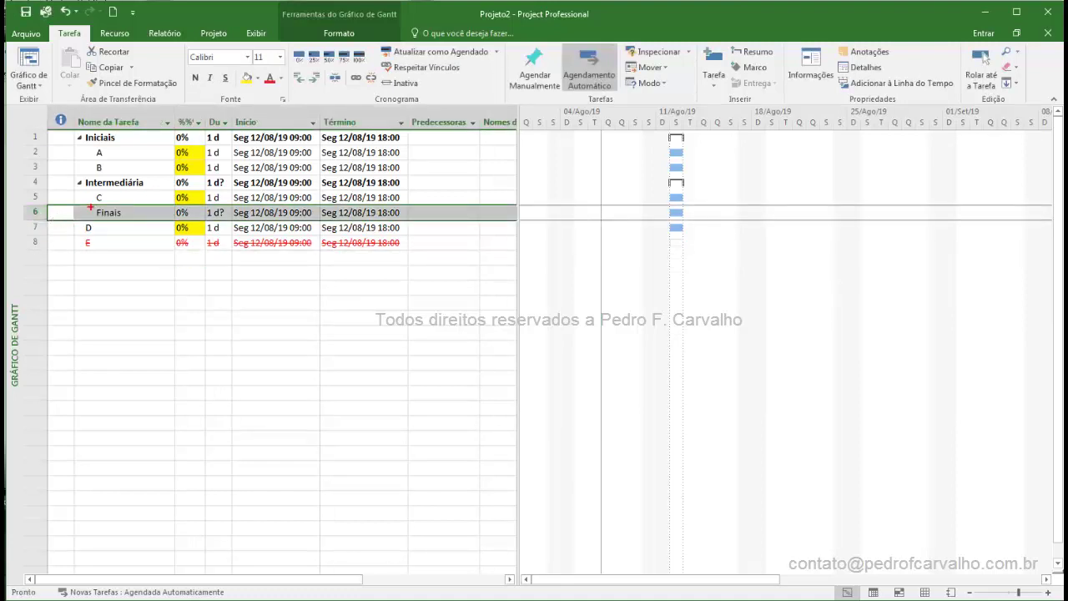
drag(88, 188, 90, 218)
key(Escape)
click(298, 84)
- Indent tasks D and E as subtasks of the Finais task
drag(35, 227, 35, 247)
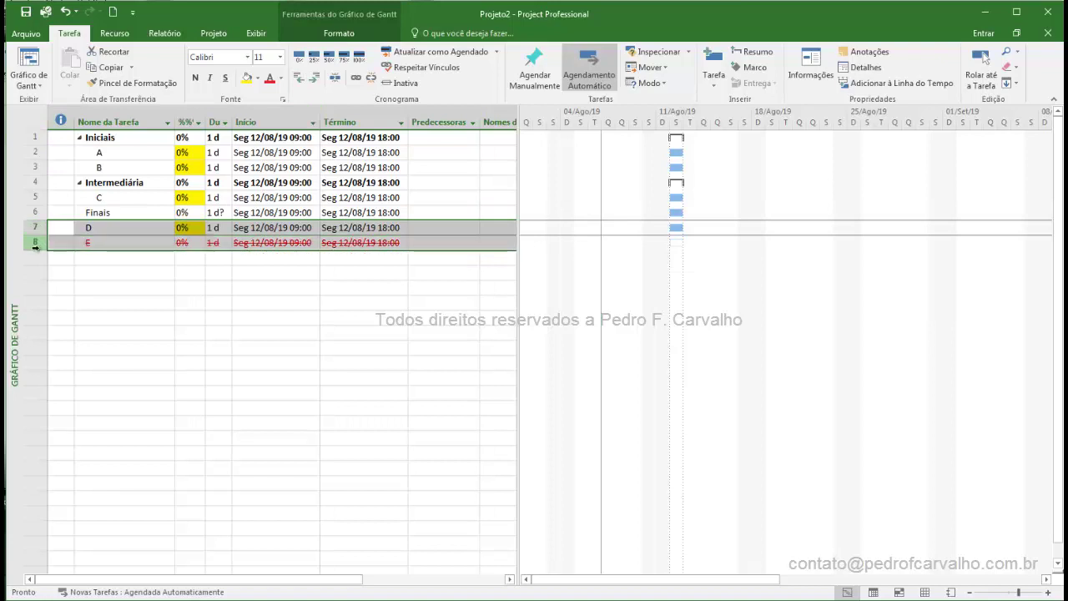
click(316, 77)
click(218, 318)
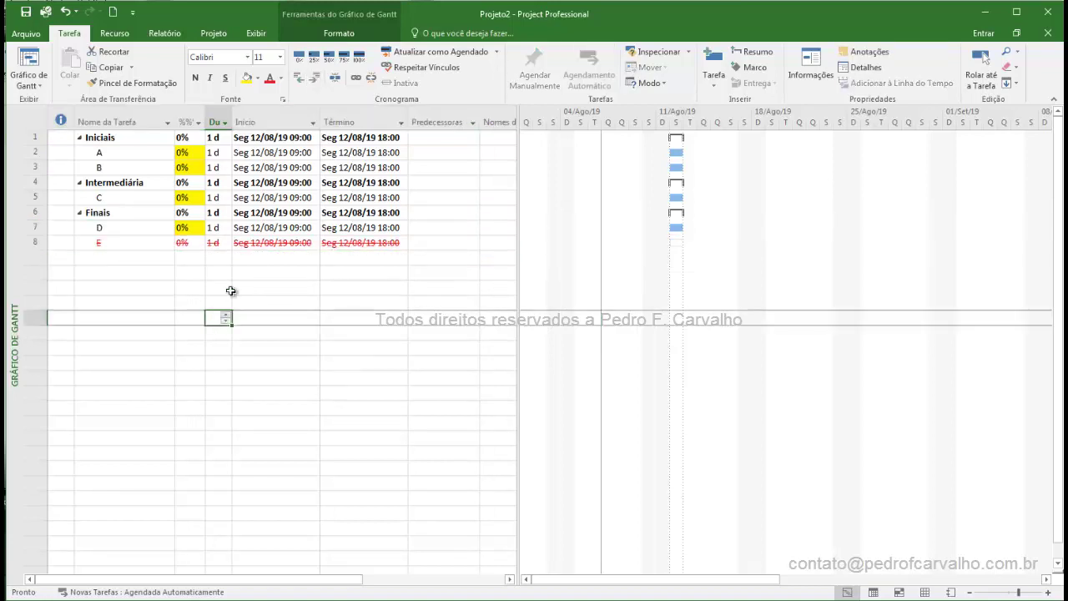
- Collapse the subtasks of Iniciais and Intermediária, and expand both groups again
click(79, 138)
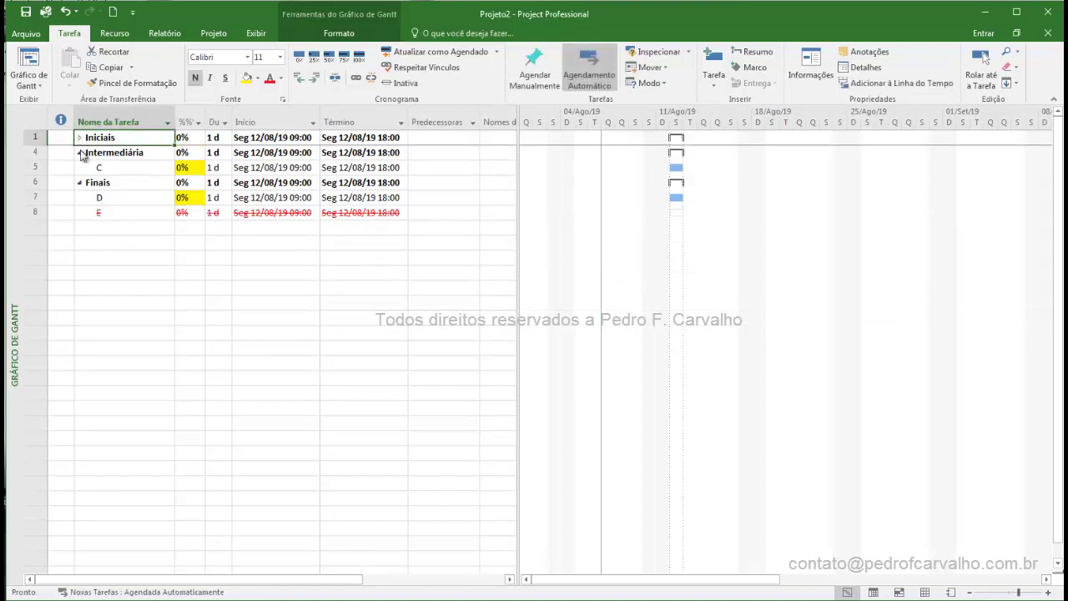
click(80, 154)
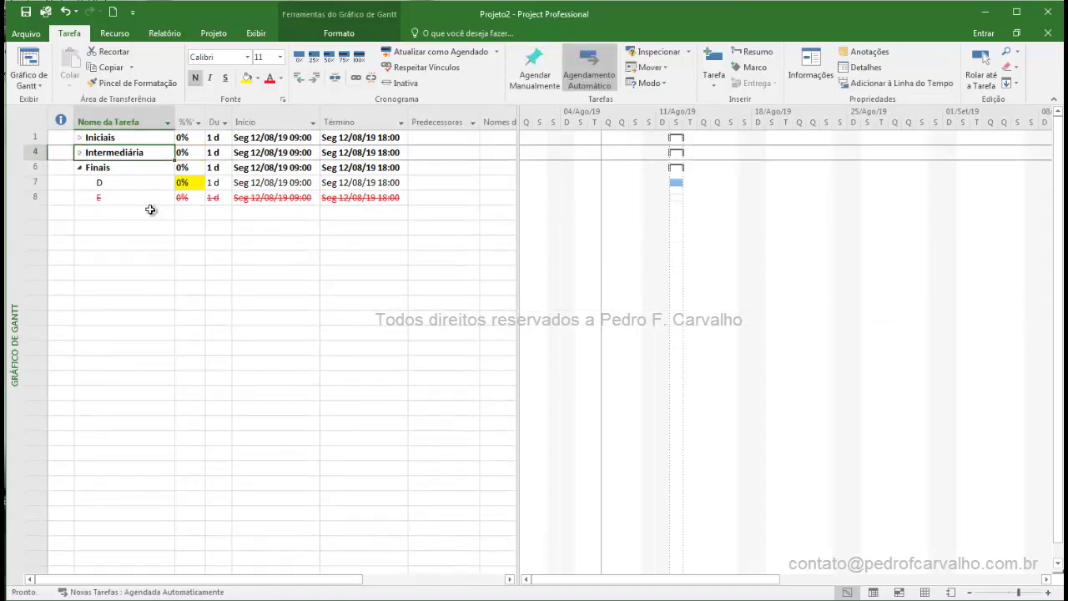
click(35, 182)
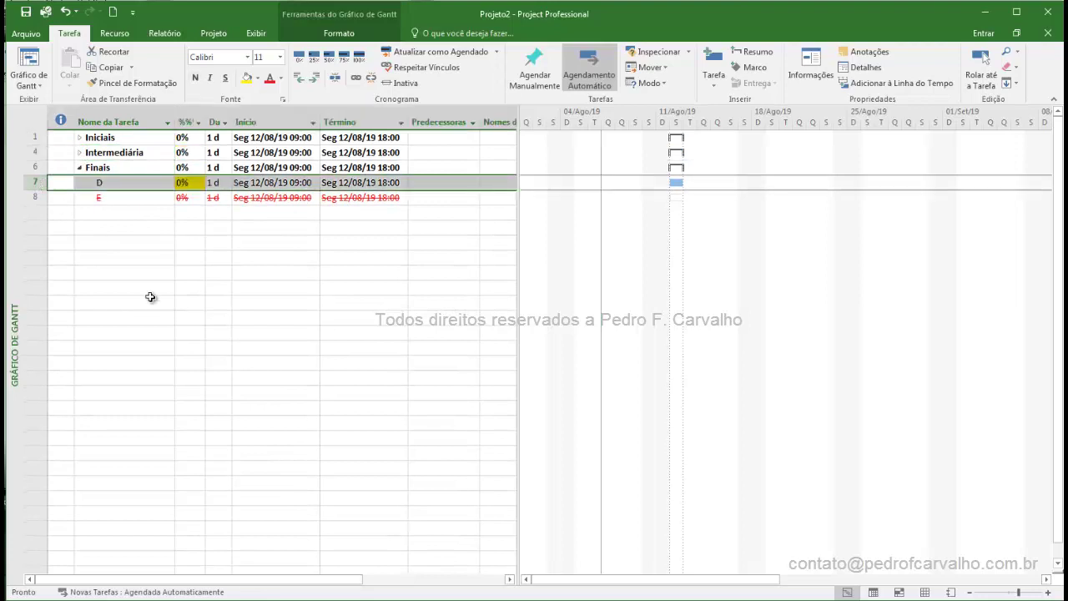
click(79, 152)
click(79, 138)
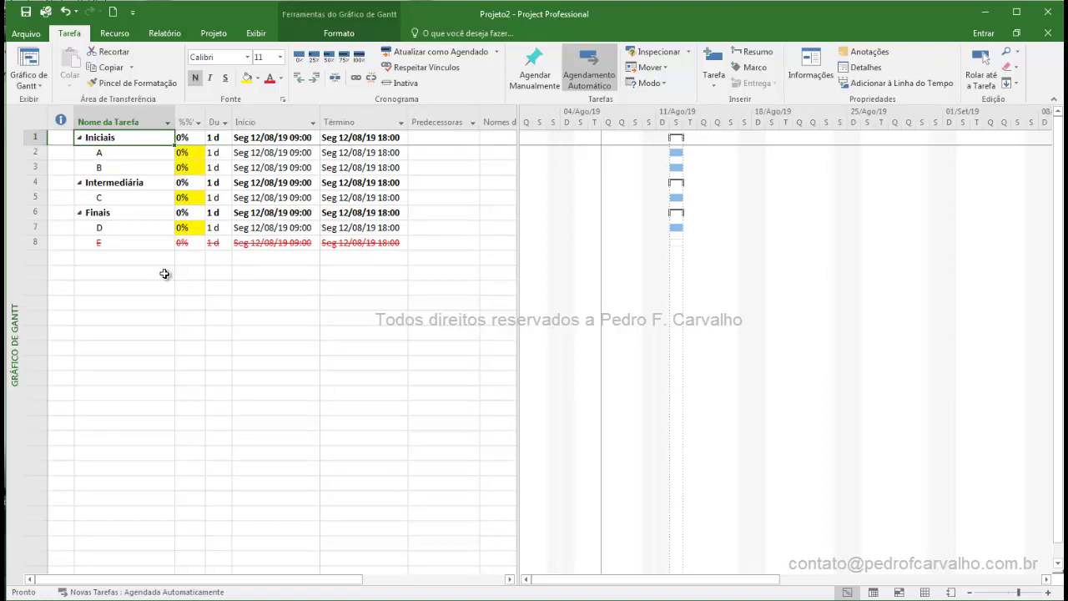
click(276, 302)
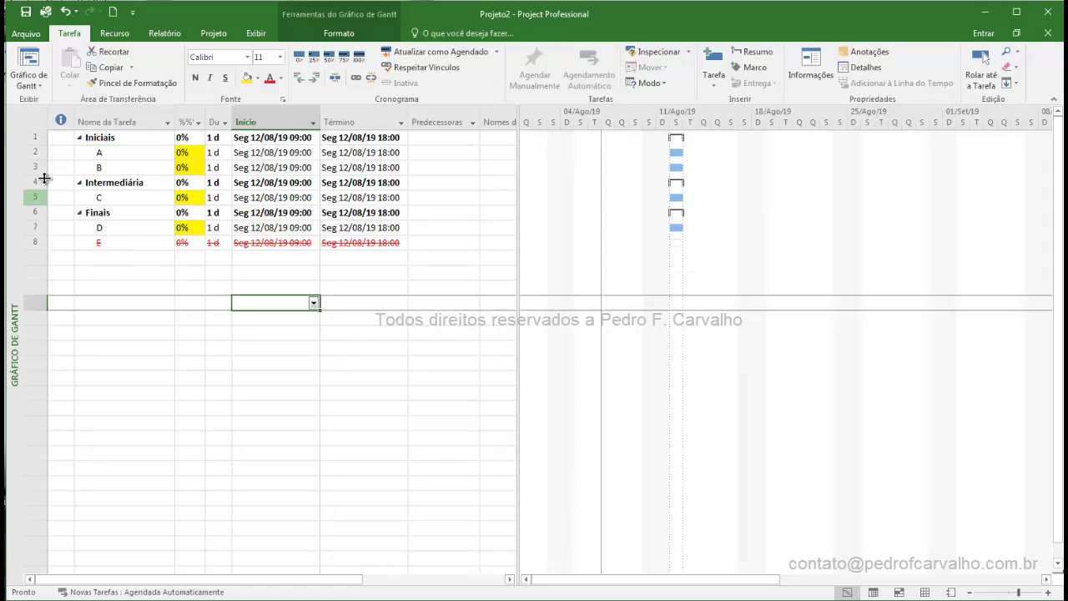
- Examine the cut, copy, scroll-to-task, insert, delete, deactivate and scheduling mode commands available for task E
click(35, 243)
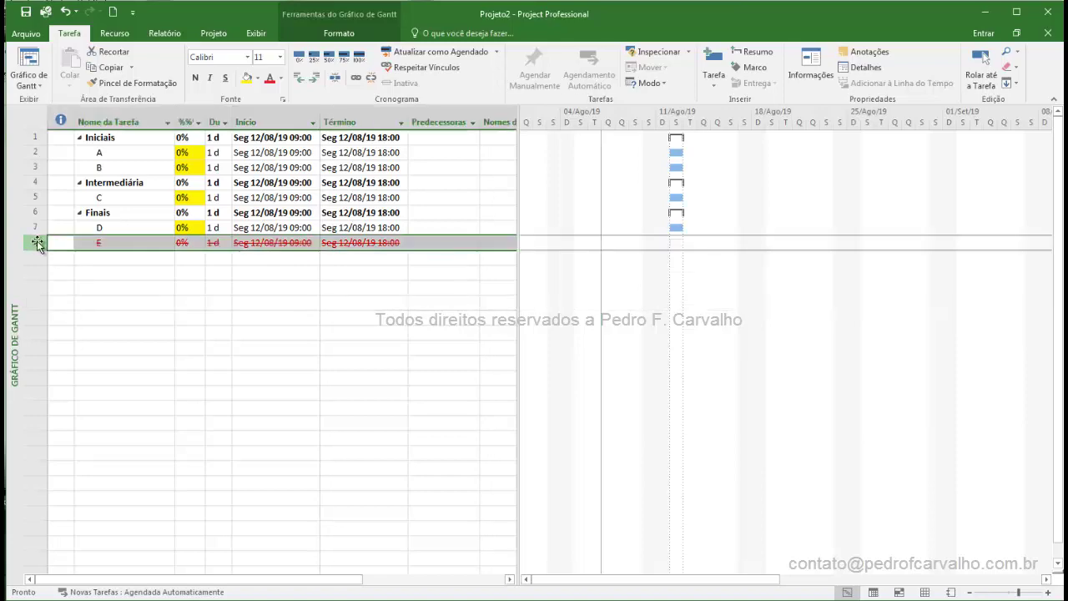
right_click(36, 243)
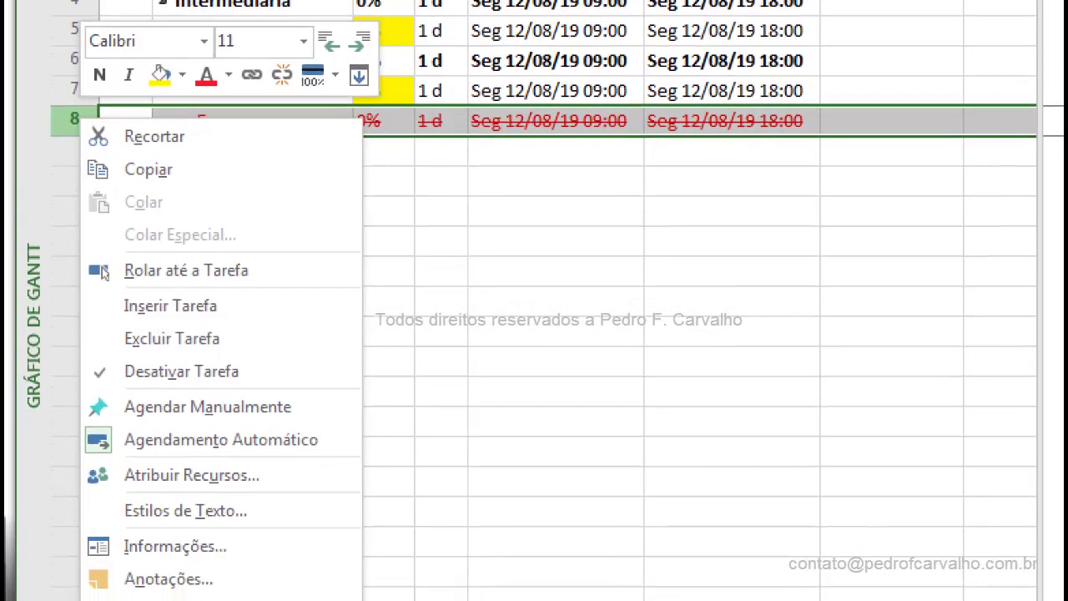
drag(196, 138, 273, 104)
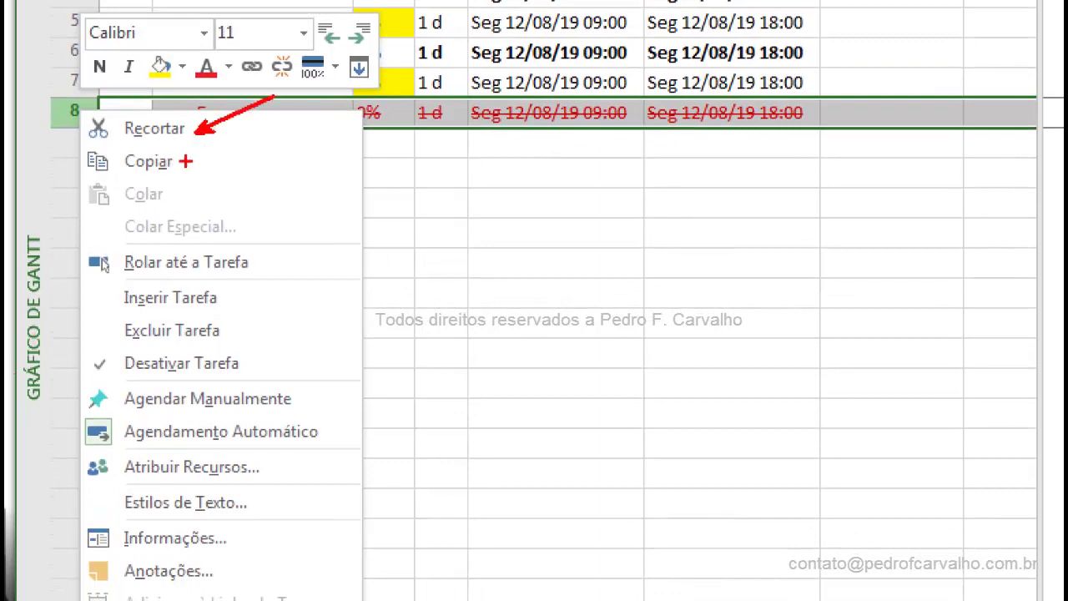
drag(190, 164, 271, 131)
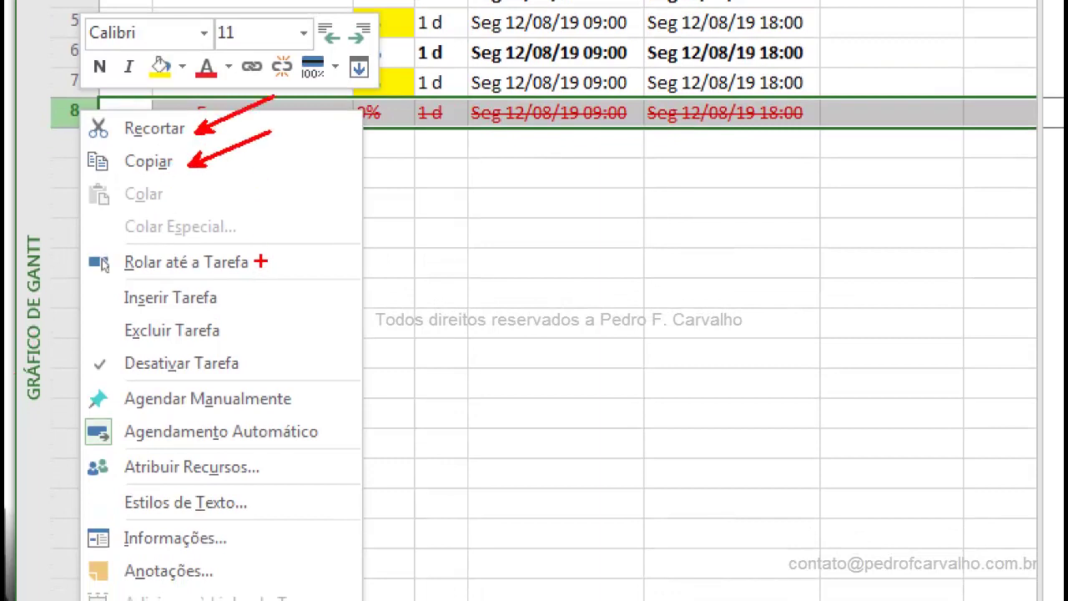
drag(260, 261, 322, 233)
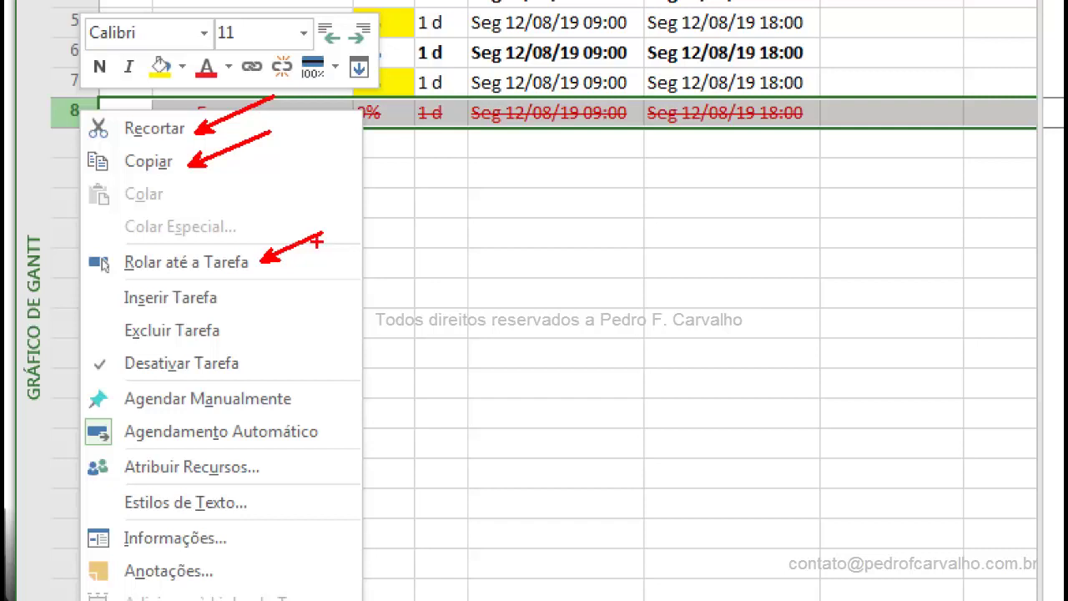
drag(230, 300, 299, 268)
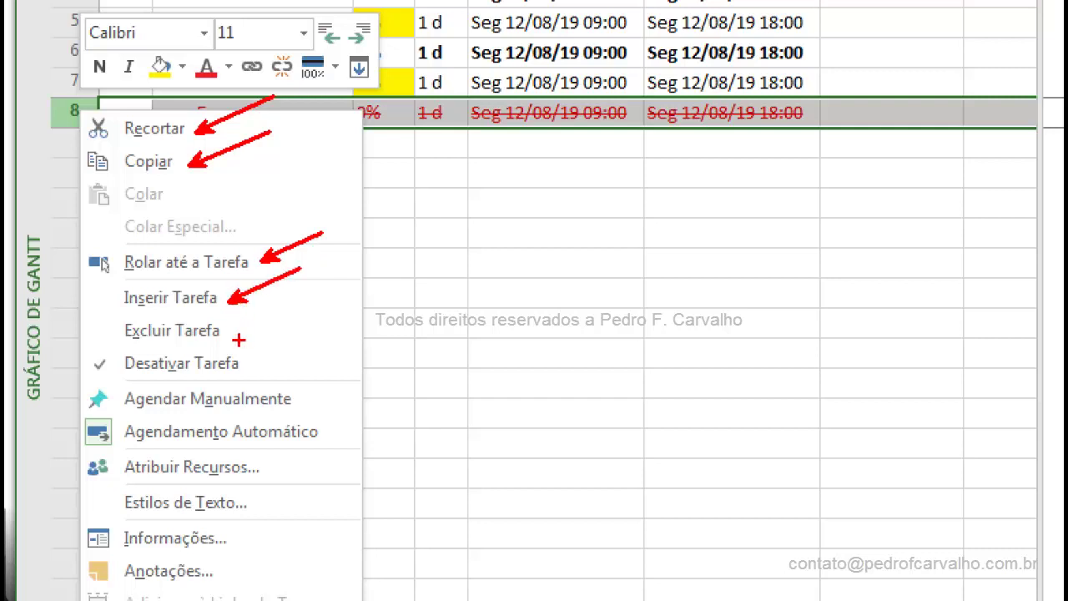
drag(238, 340, 296, 296)
drag(254, 368, 311, 332)
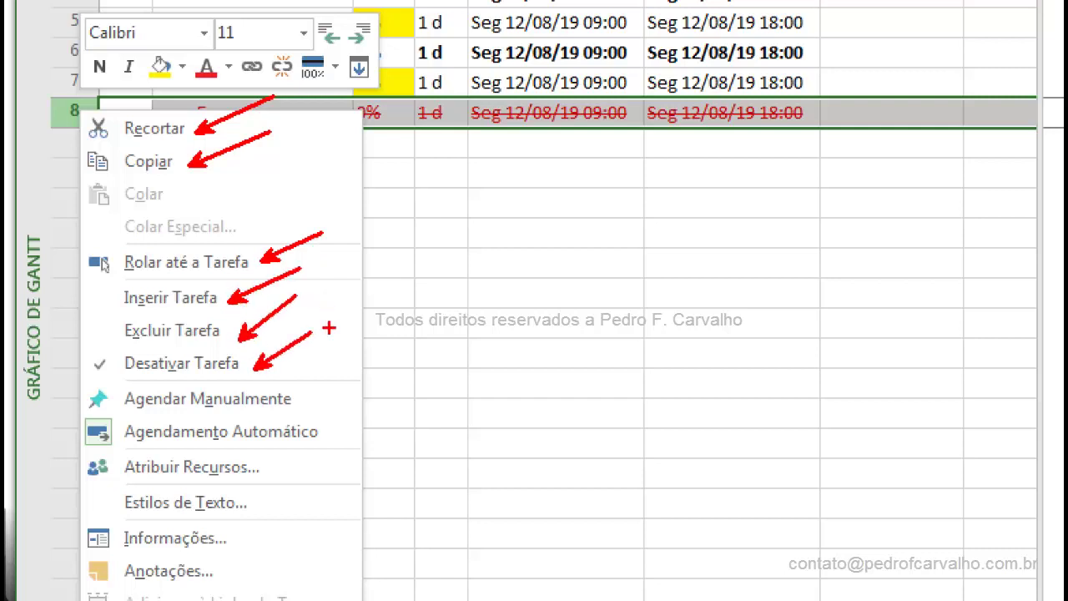
drag(303, 399, 341, 384)
drag(327, 437, 364, 423)
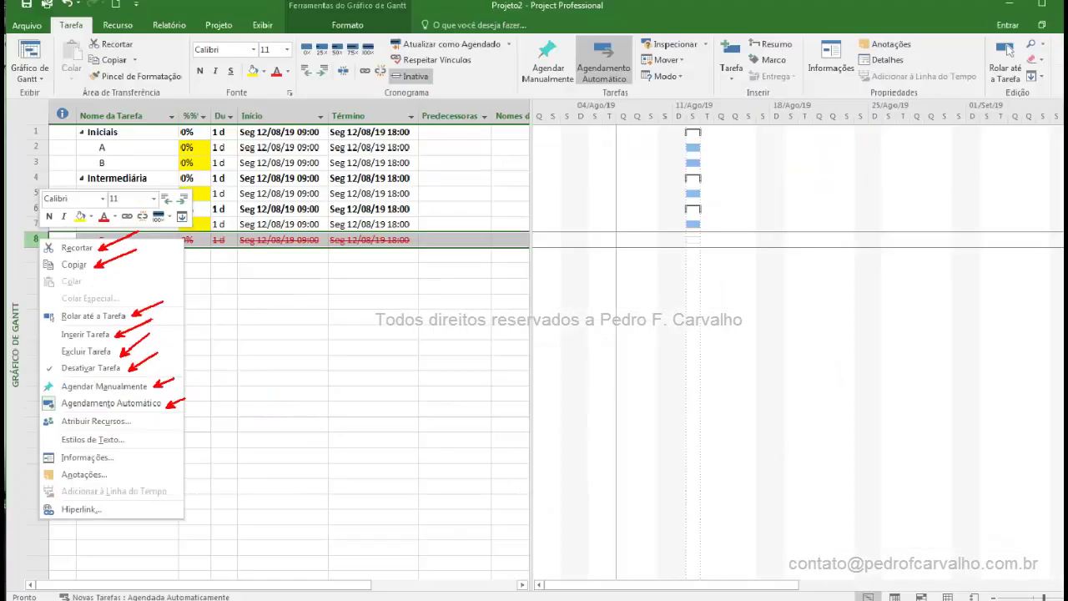
key(Escape)
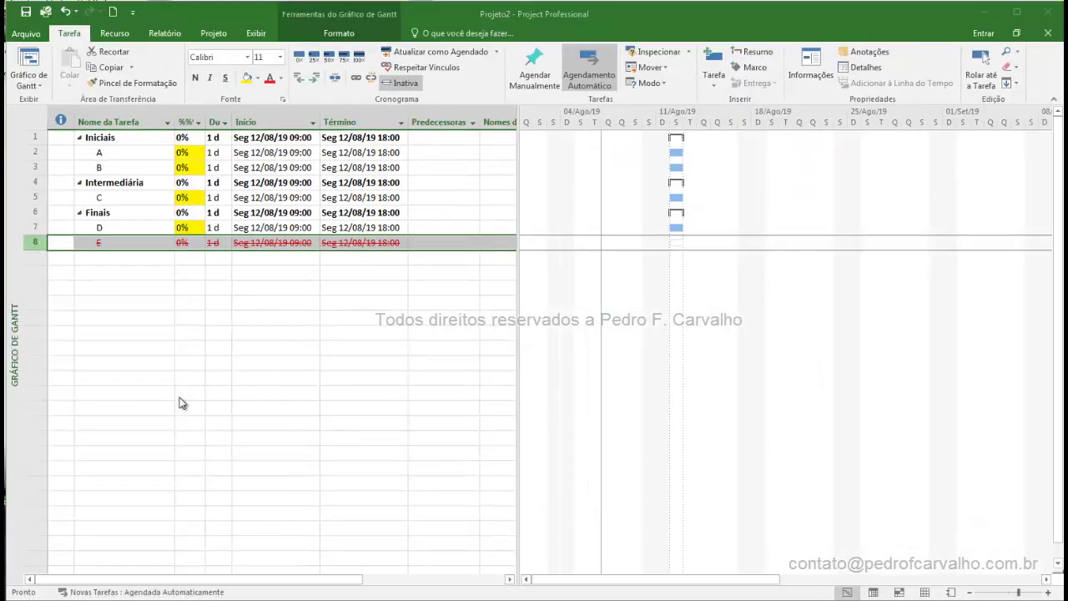
- Examine the resource assignment, text styles, information, notes and hyperlink commands available for task E
right_click(33, 246)
key(ctrl+2)
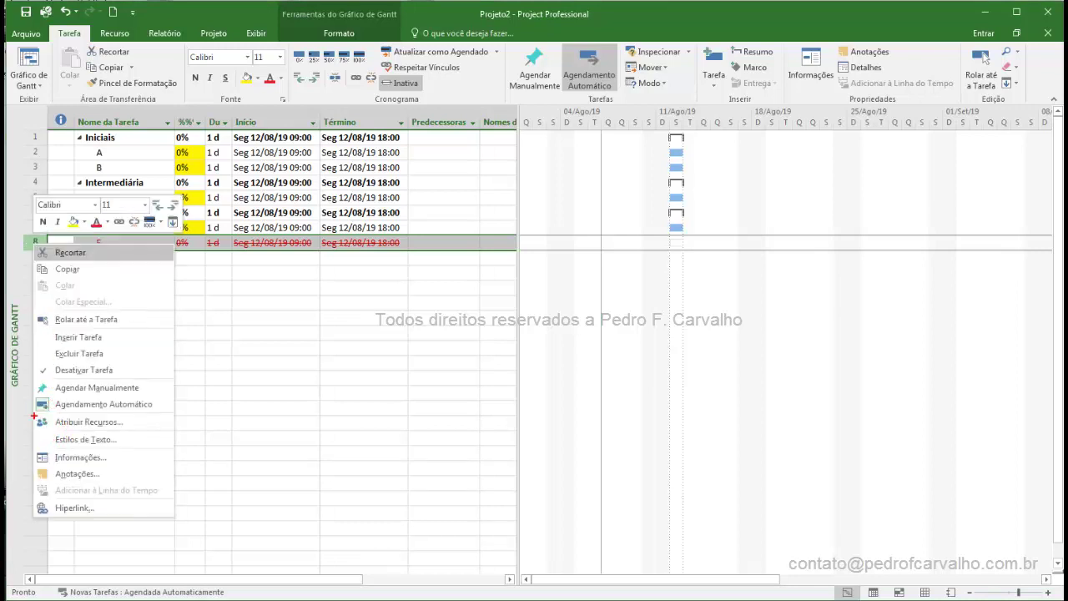
drag(32, 415, 159, 440)
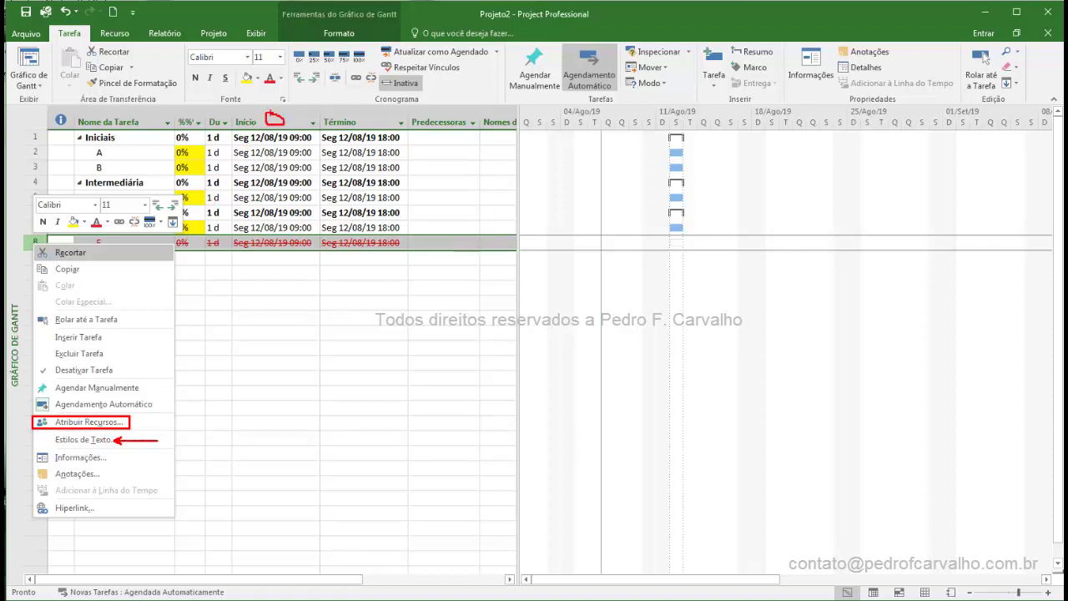
drag(112, 459, 163, 457)
drag(100, 474, 151, 474)
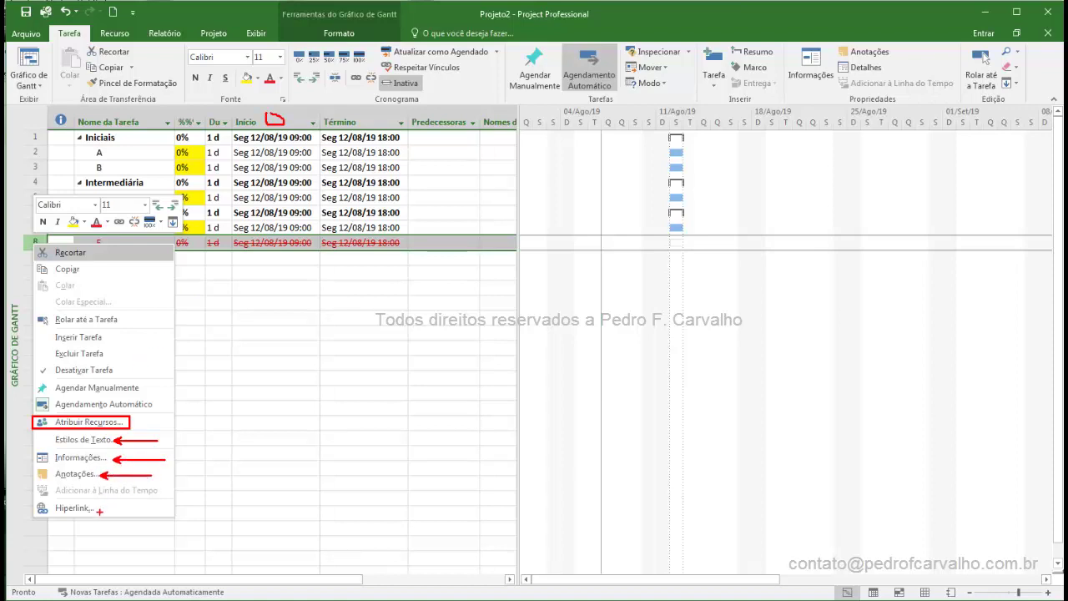
drag(100, 512, 152, 511)
key(Escape)
click(77, 300)
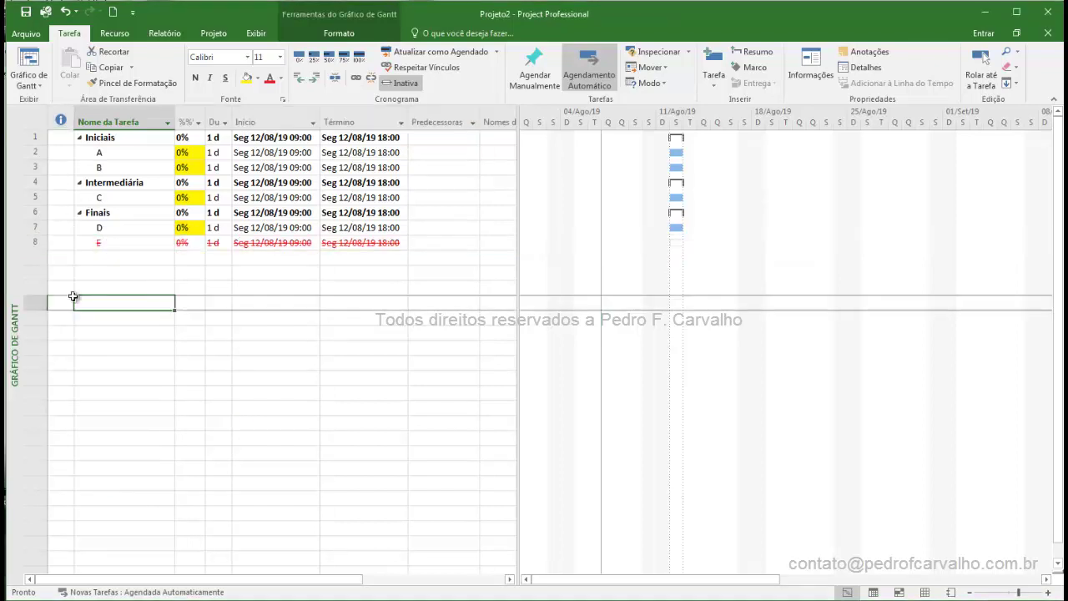
- Scroll the Gantt chart to the bar of task D with the Rolar até a Tarefa command
click(32, 242)
click(34, 227)
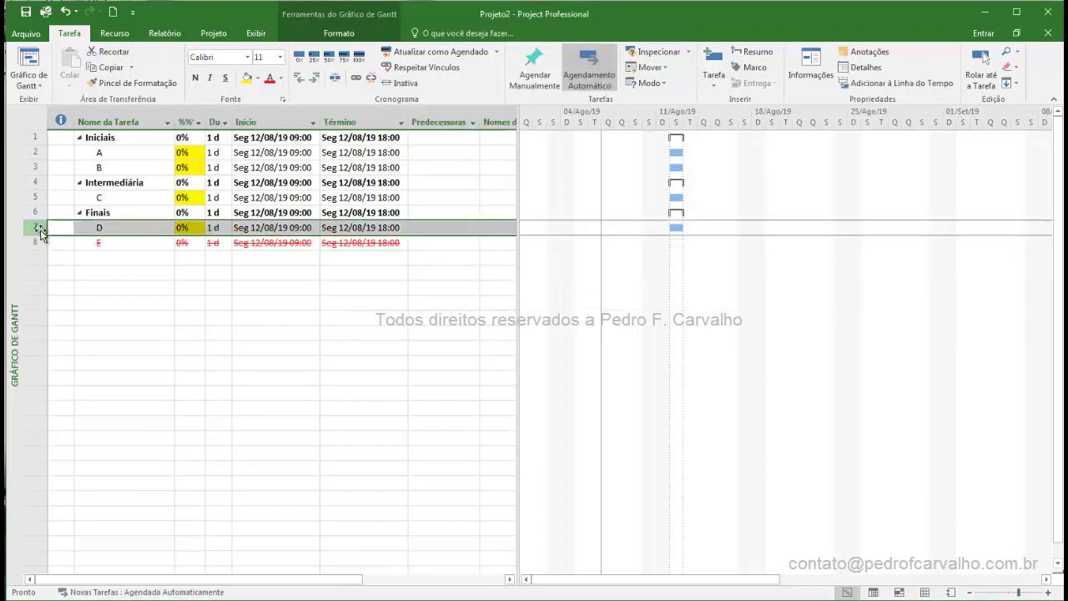
right_click(38, 228)
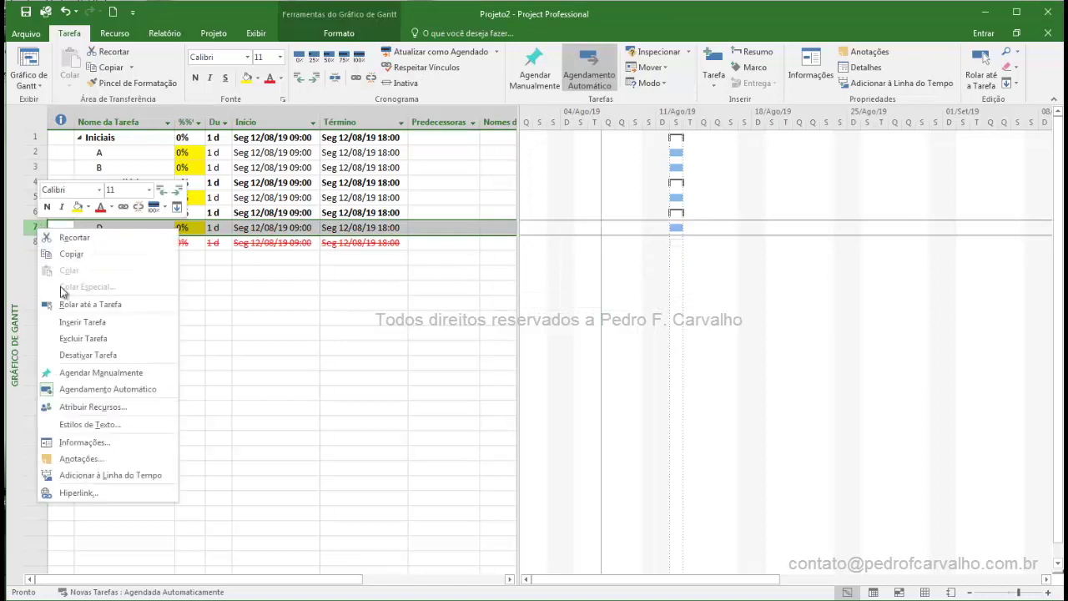
click(70, 305)
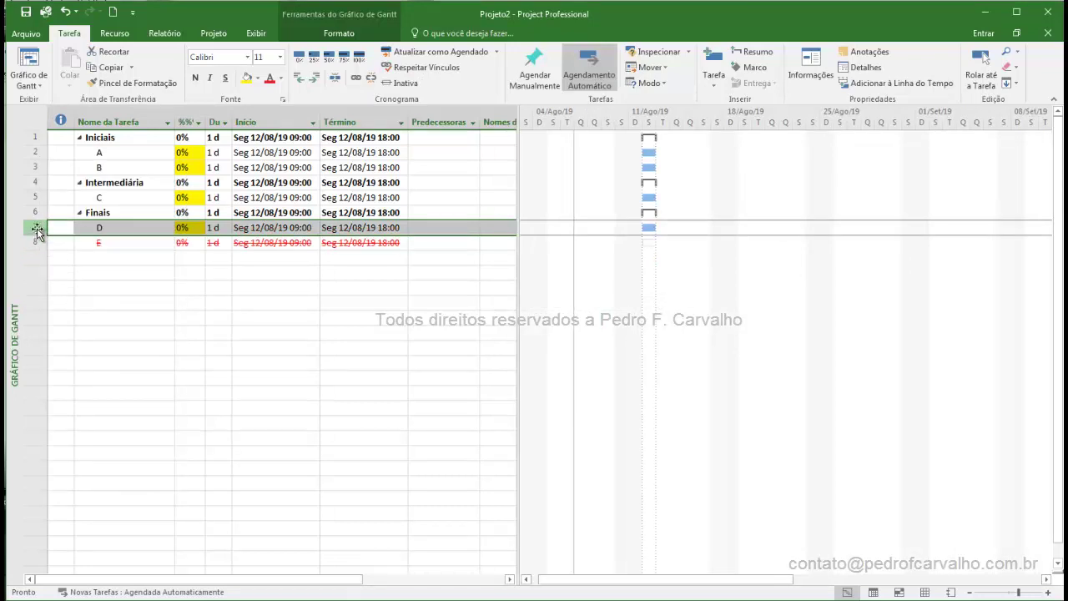
- Move task D between A and B, and return it under Finais with task E placed below it
drag(37, 228, 37, 161)
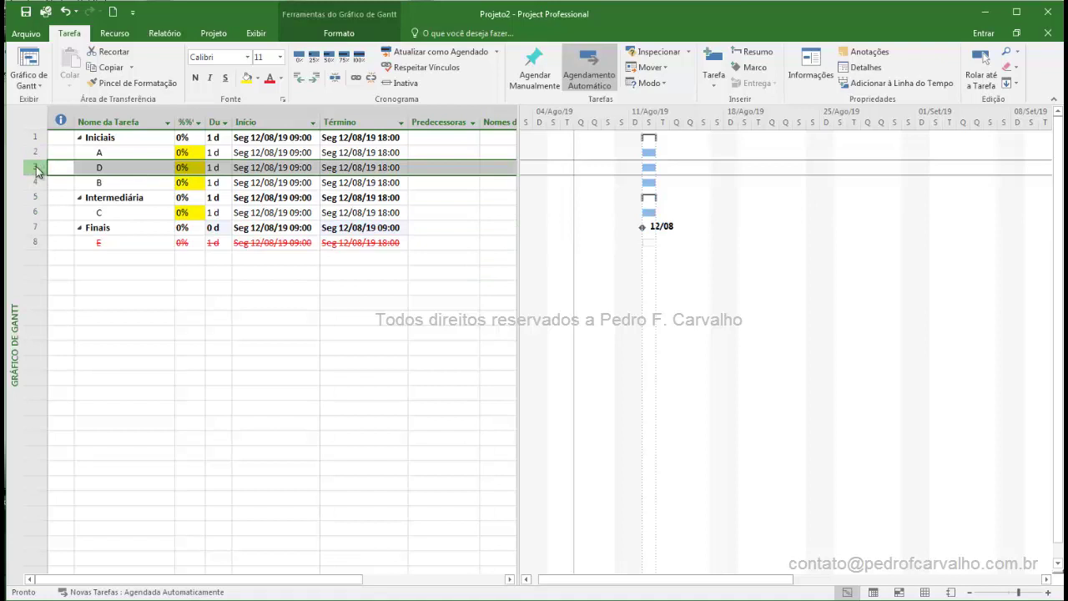
drag(36, 167, 40, 251)
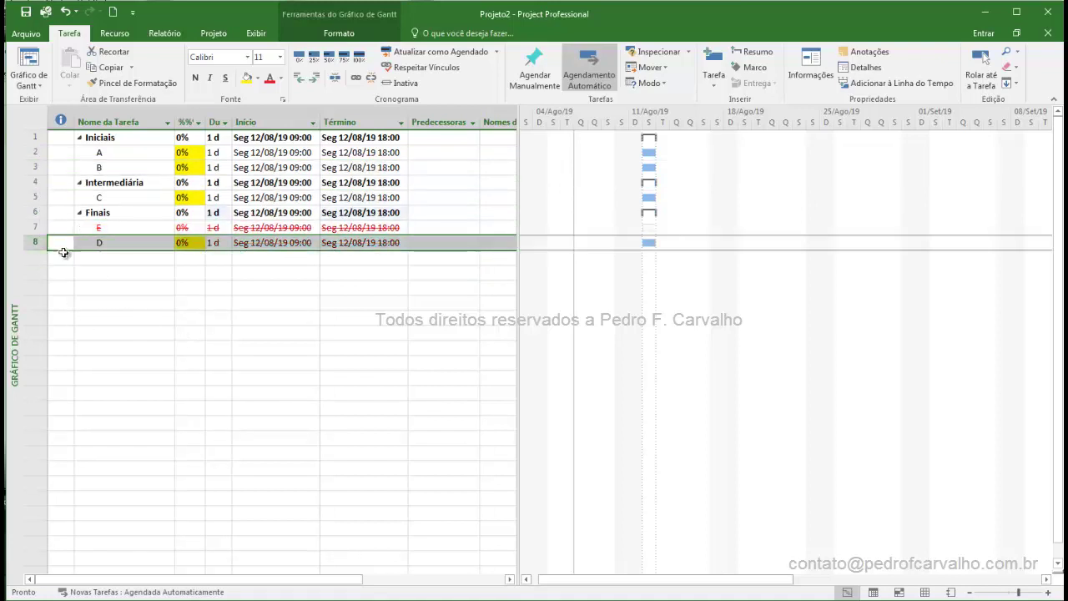
drag(35, 227, 56, 260)
click(222, 302)
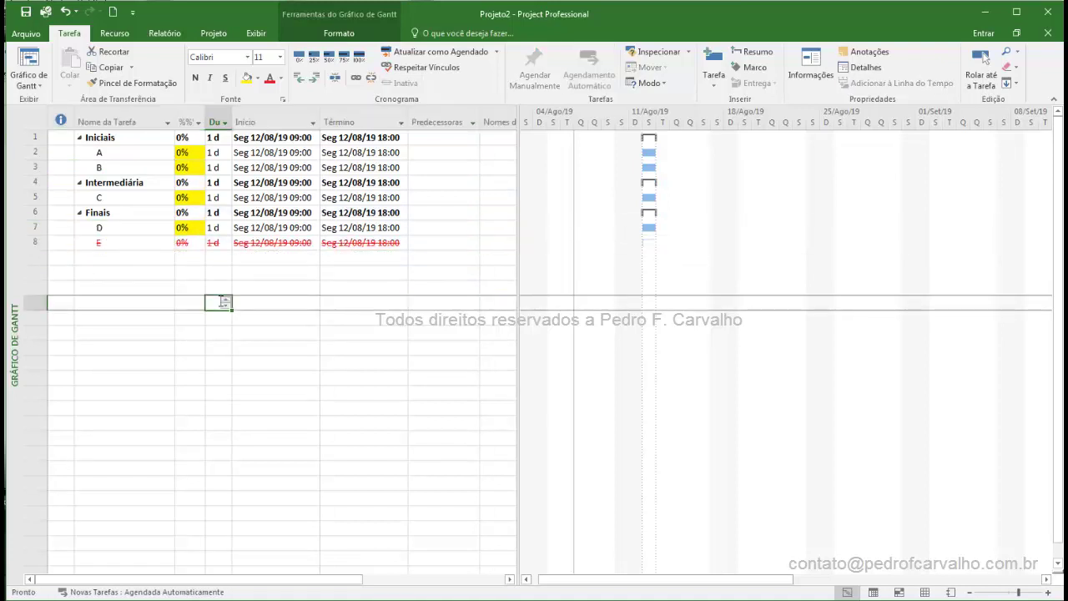
key(Down)
key(Down)
key(Down)
key(Down)
key(Right)
key(Right)
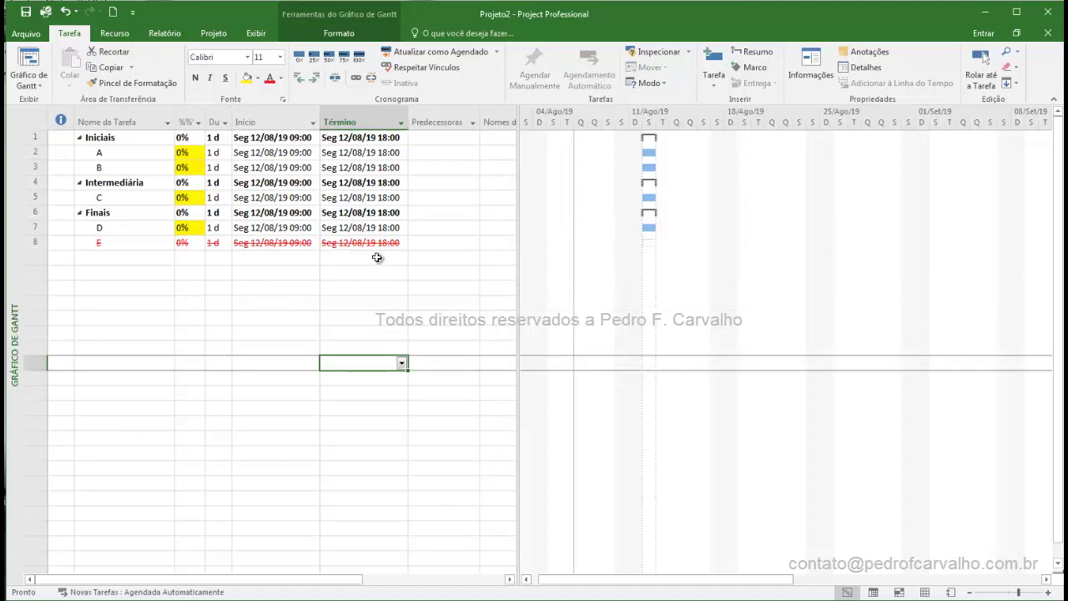
- Widen the Gantt chart area by moving its divider over the Predecessoras column of the task table
drag(518, 287, 449, 257)
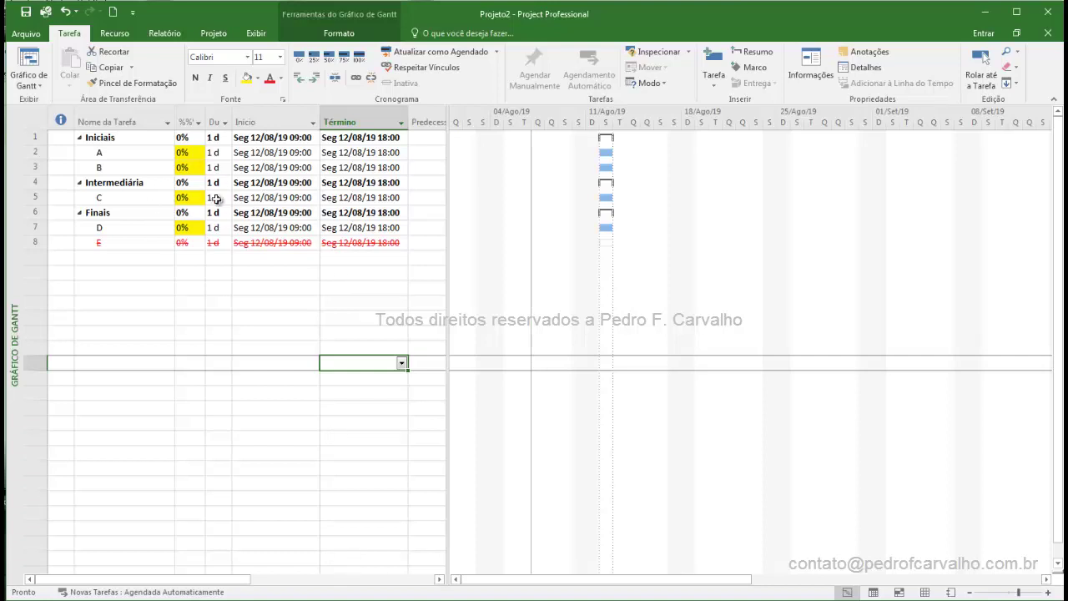
mouse_move(38, 104)
mouse_down()
mouse_move(139, 169)
mouse_move(290, 300)
mouse_up()
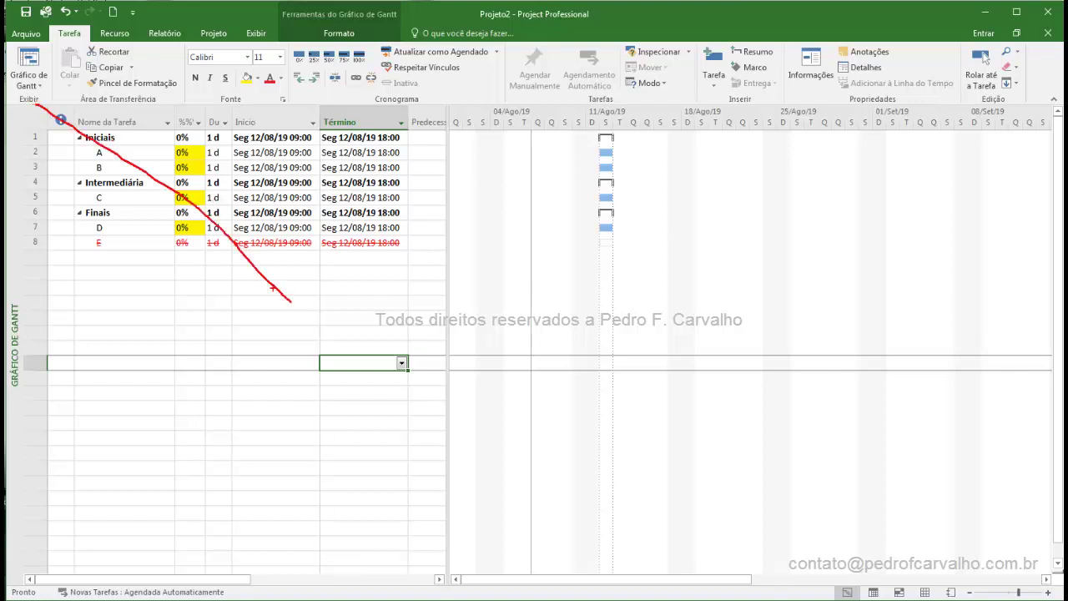
mouse_move(36, 105)
mouse_down()
mouse_move(83, 148)
mouse_move(402, 341)
mouse_up()
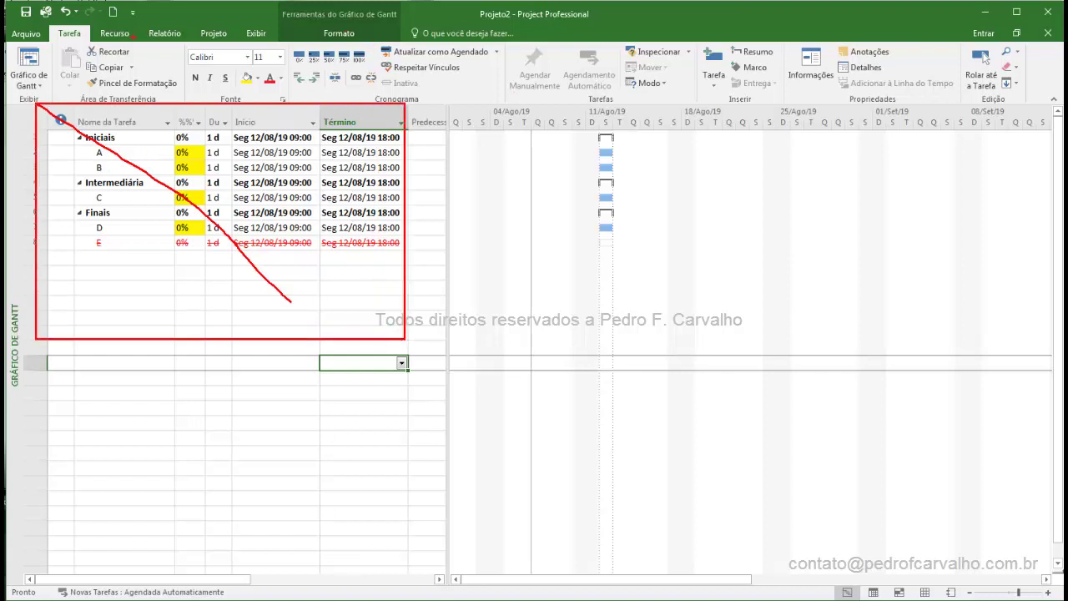
mouse_move(198, 24)
mouse_down()
mouse_move(230, 46)
mouse_move(267, 39)
mouse_up()
drag(55, 25, 81, 40)
key(Escape)
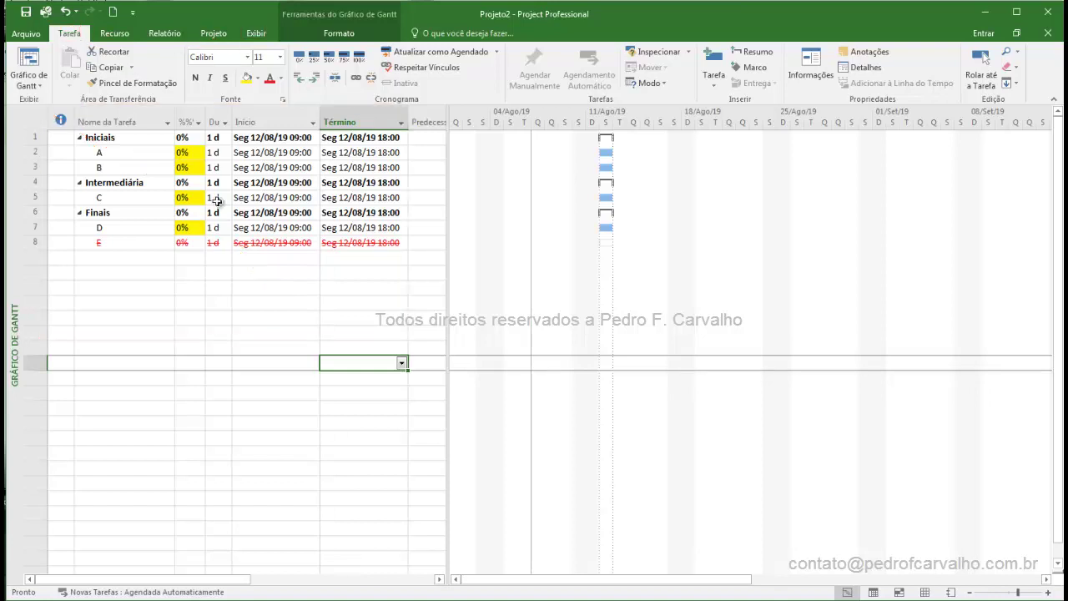